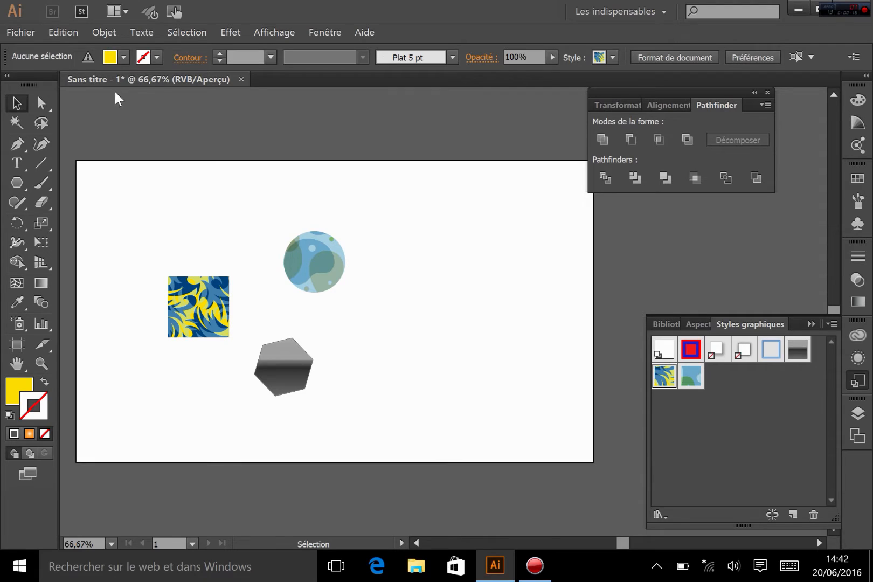
left_click(296, 270)
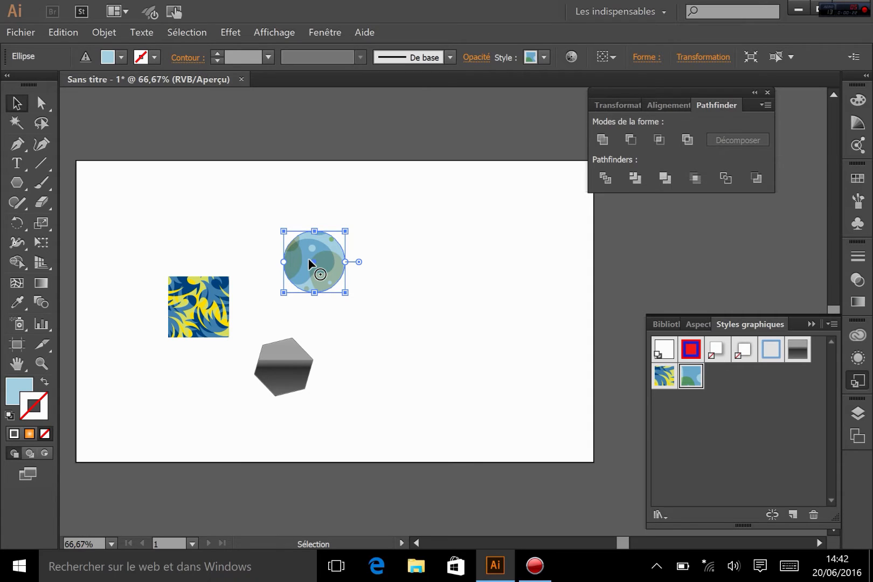
left_click(264, 360)
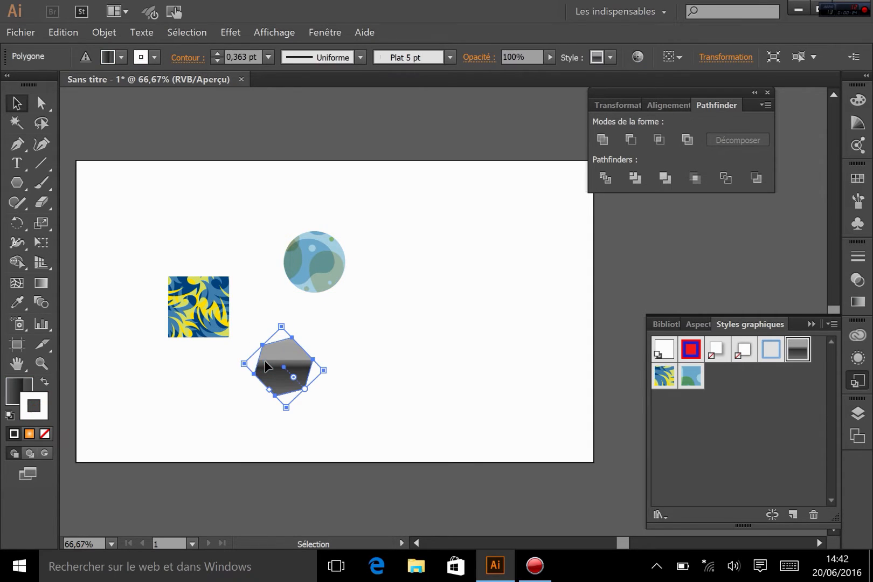
left_click(190, 307)
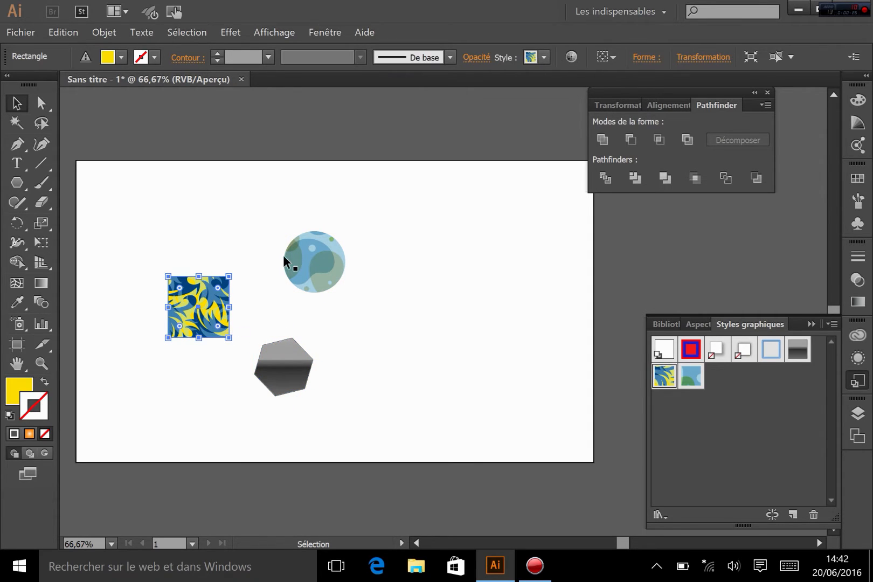
left_click(388, 352)
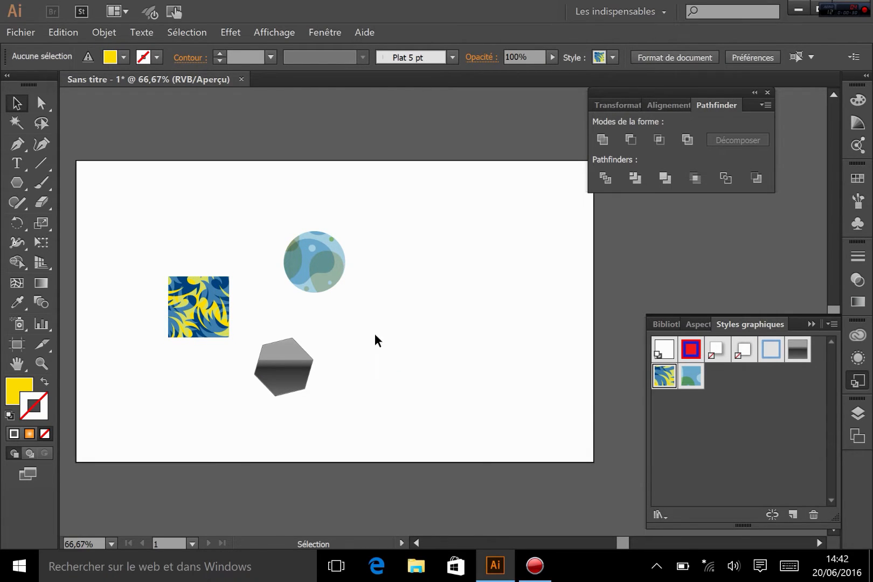
left_click(328, 278)
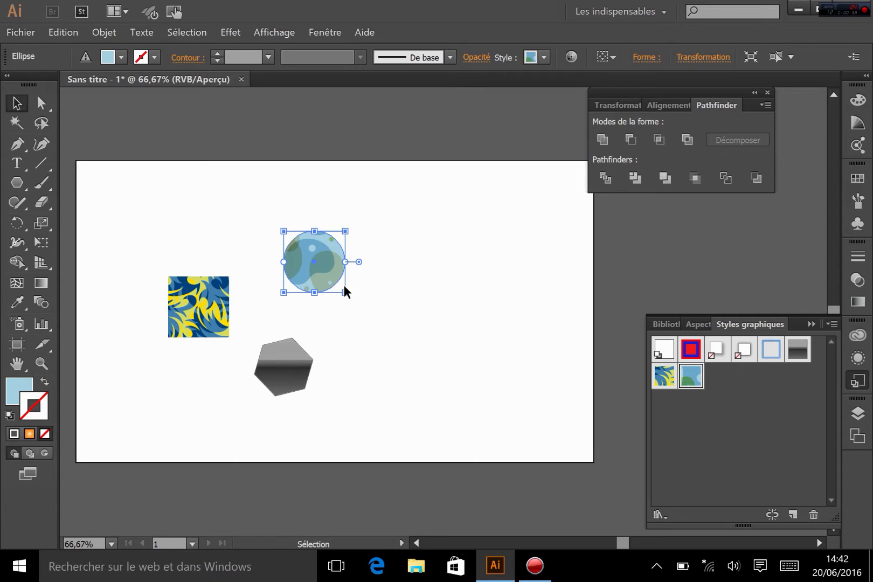
left_click(291, 319)
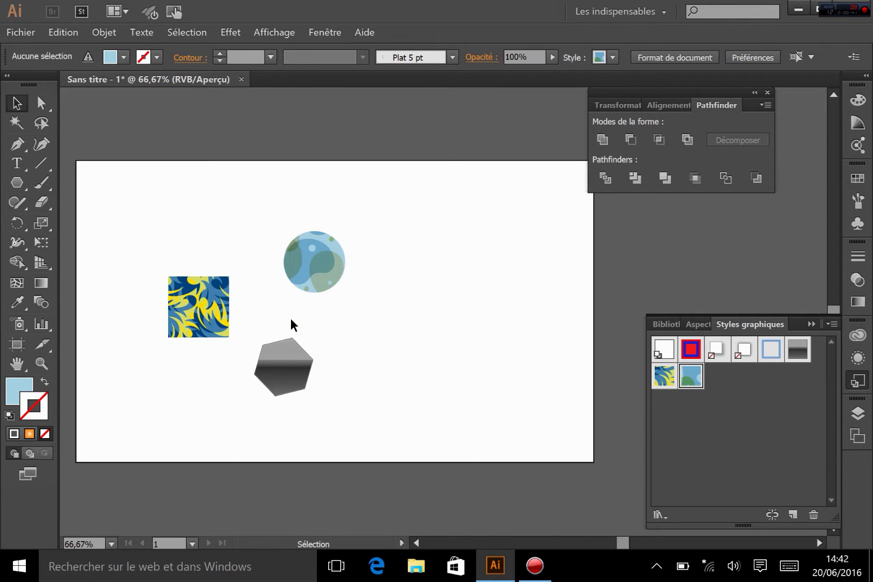
Export only the blue-and-yellow patterned square to the desktop as a 72 ppi PNG with transparent background, named carré
left_click(214, 314)
right_click(215, 315)
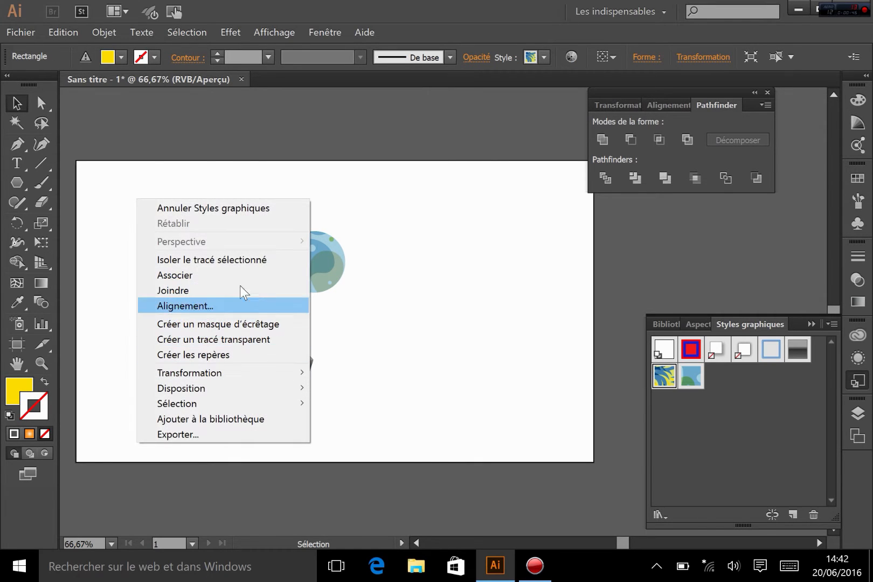
left_click(193, 437)
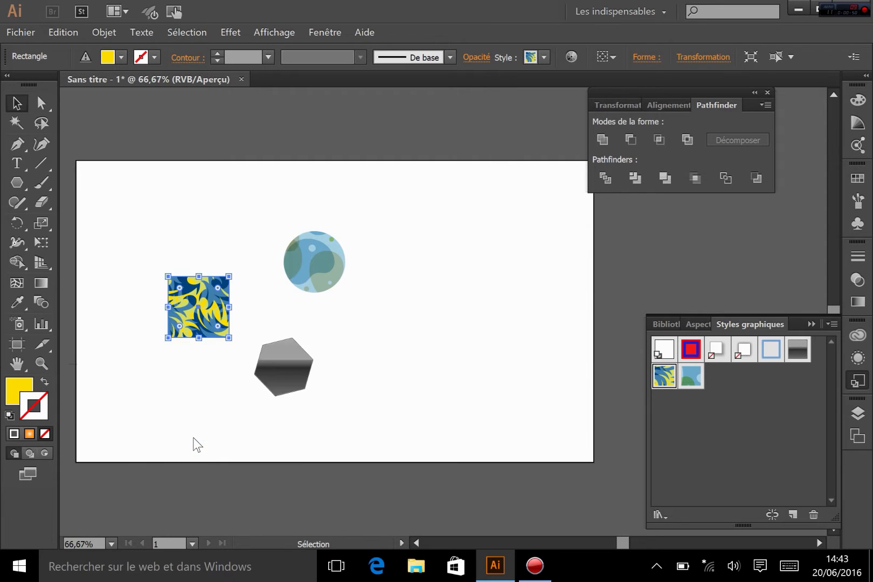
left_click_drag(127, 22, 407, 86)
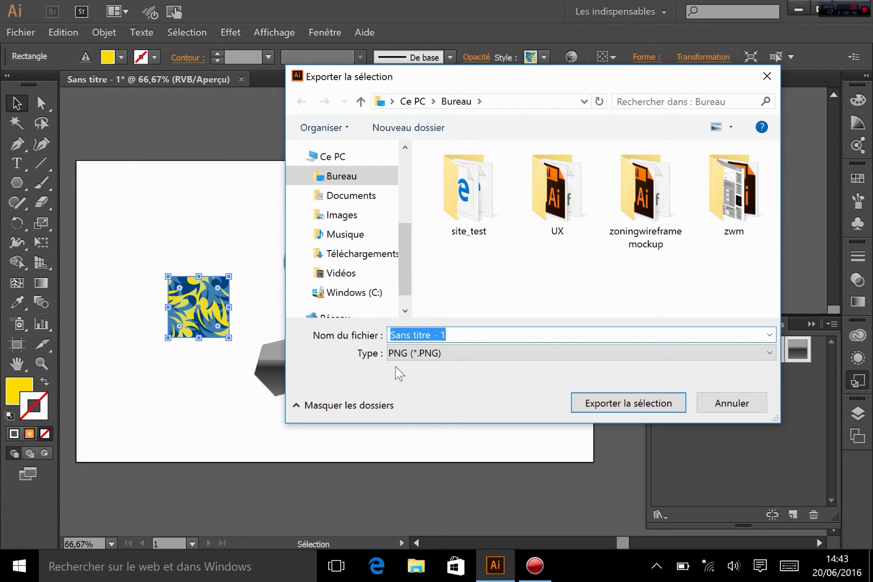
left_click(450, 347)
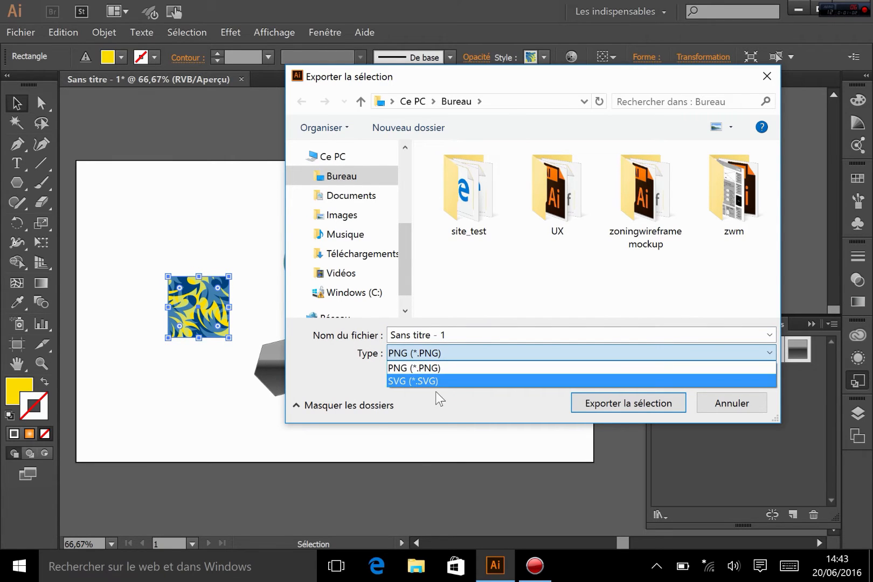
left_click(440, 396)
double_click(447, 335)
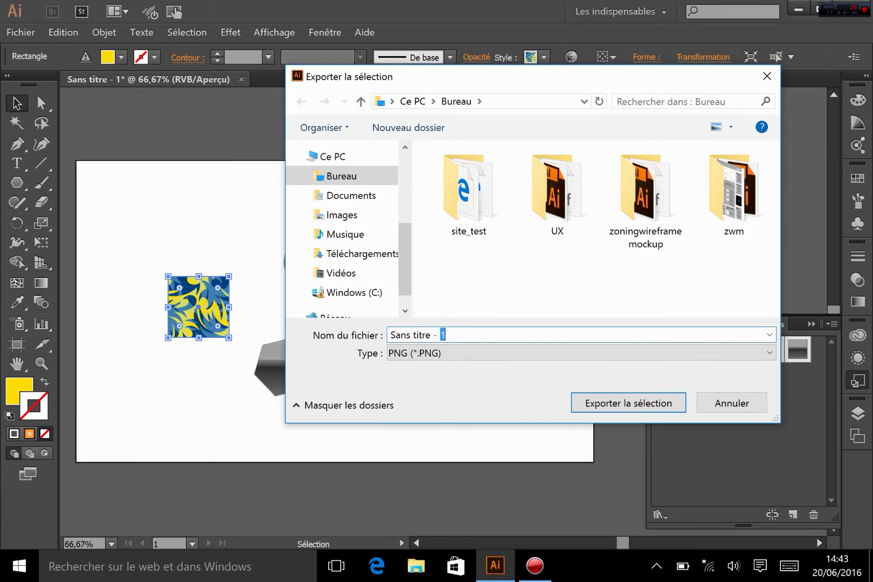
left_click_drag(465, 331, 332, 322)
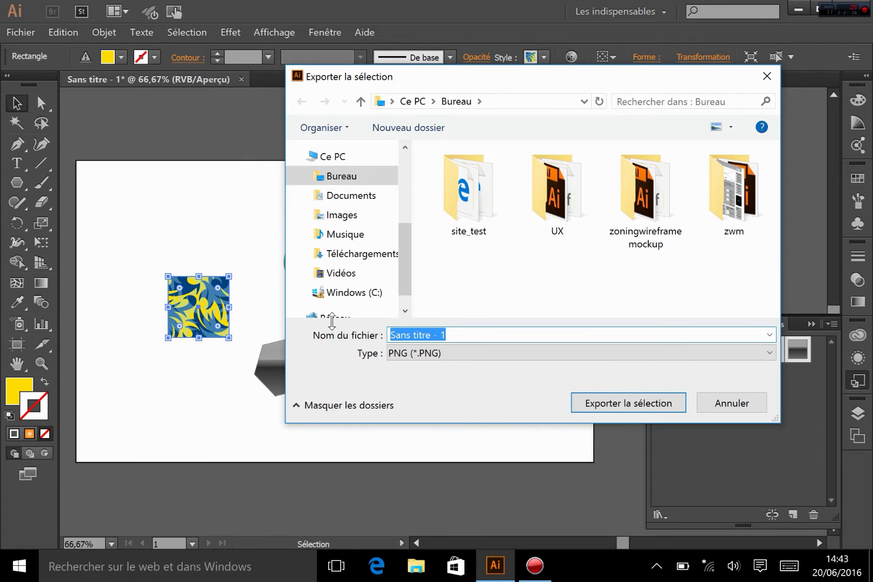
type("carré")
key("Return")
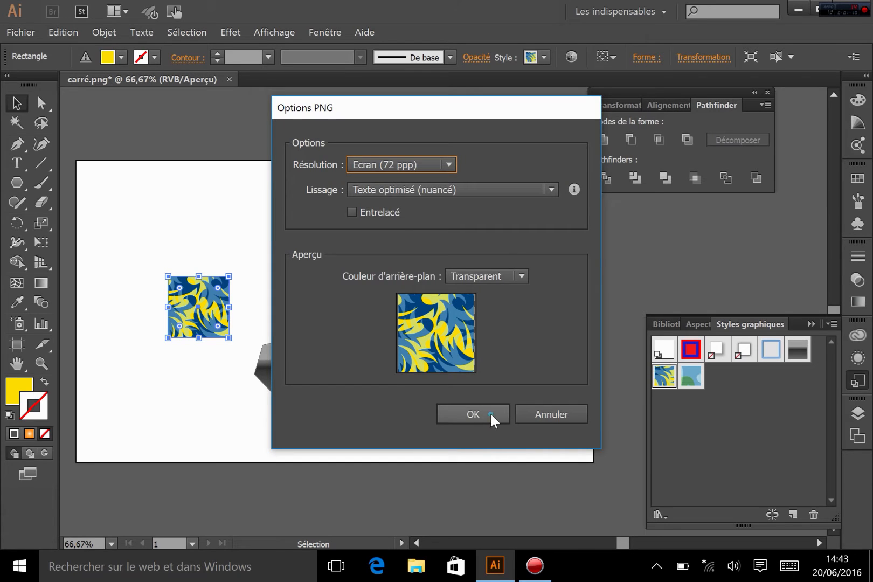
left_click(490, 411)
Open the exported carré image from the desktop to check it, and close the viewer
left_click(800, 5)
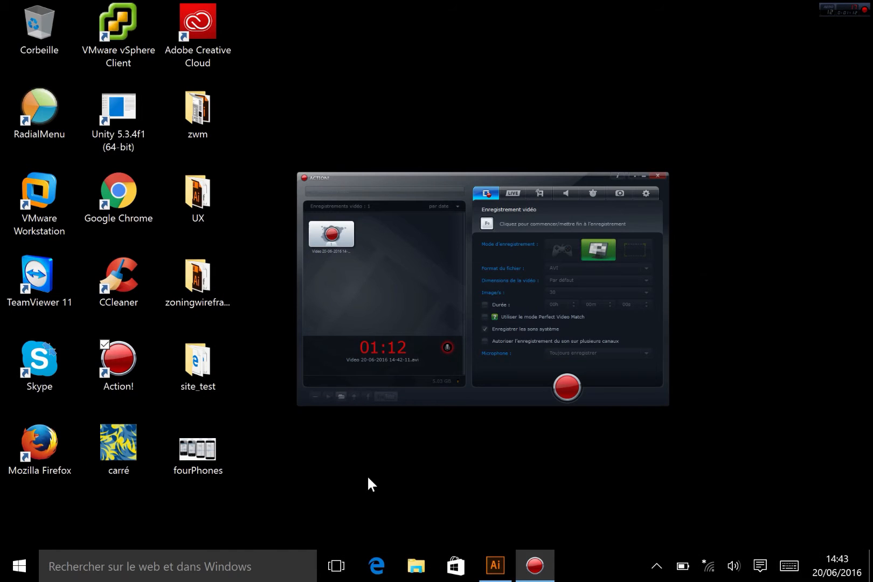
left_click(120, 450)
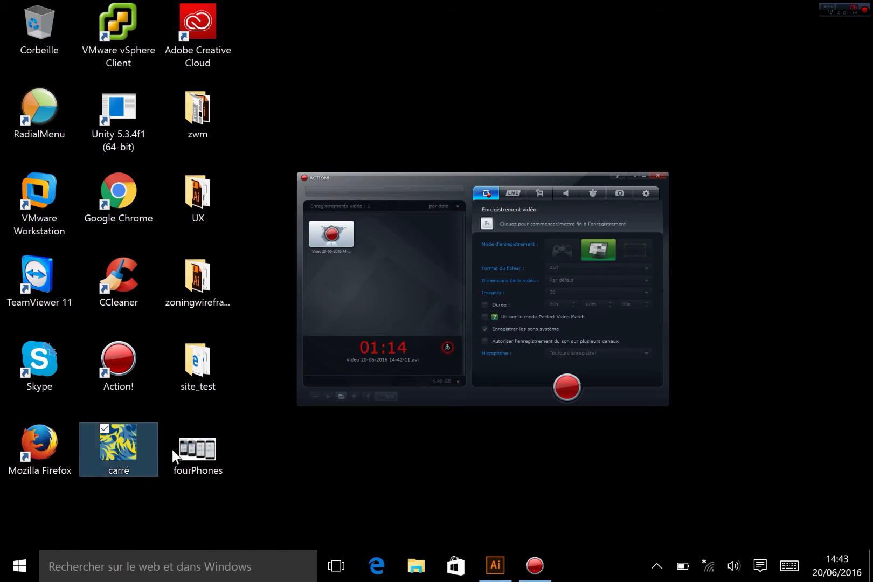
double_click(129, 458)
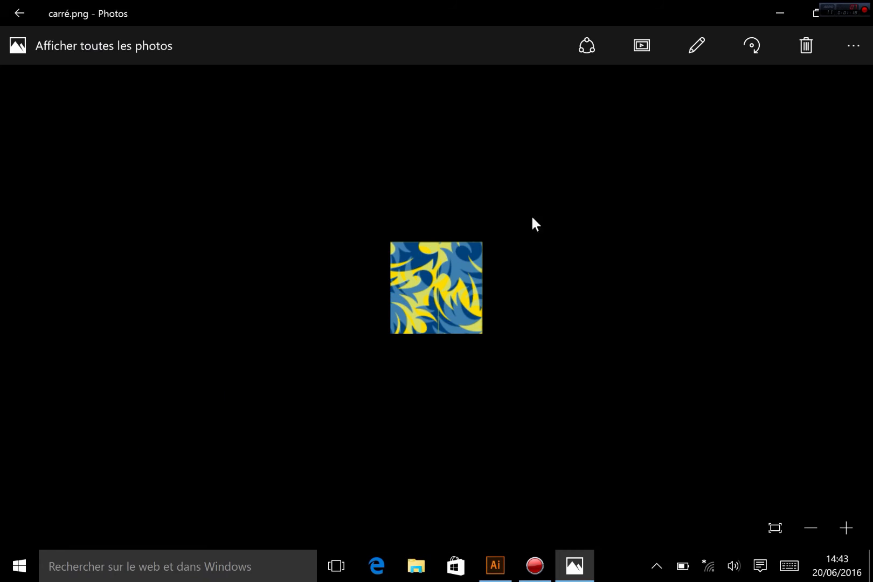
left_click(867, 5)
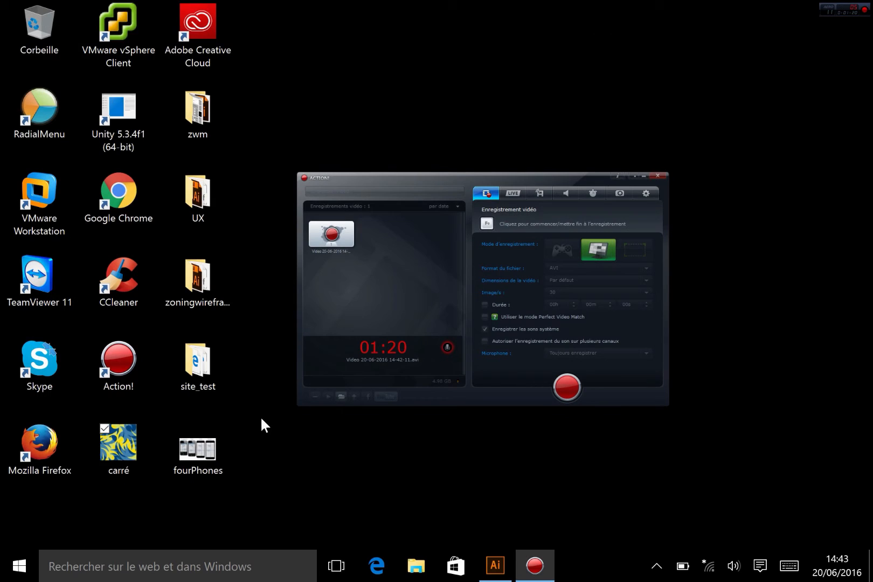
Delete the exported carré image from the desktop and switch back to Illustrator
left_click(105, 455)
key("Delete")
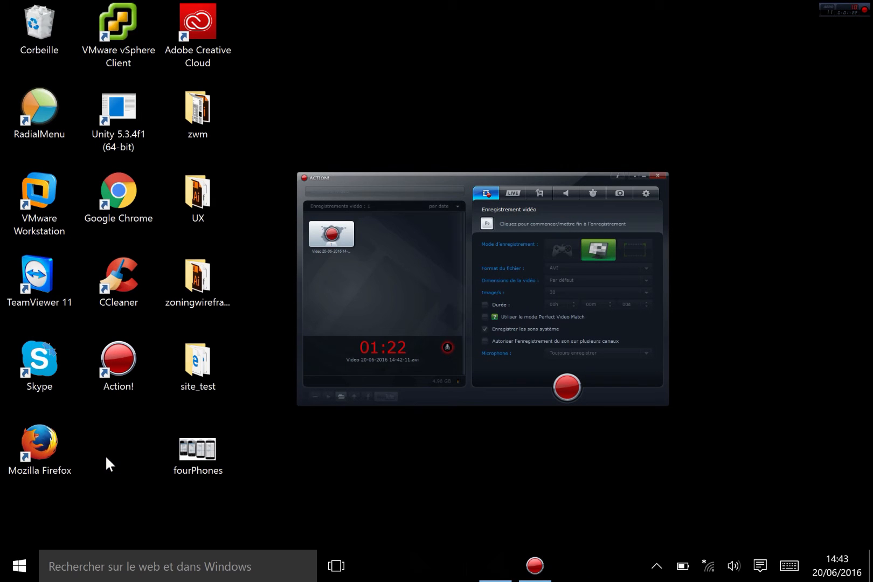
left_click(494, 565)
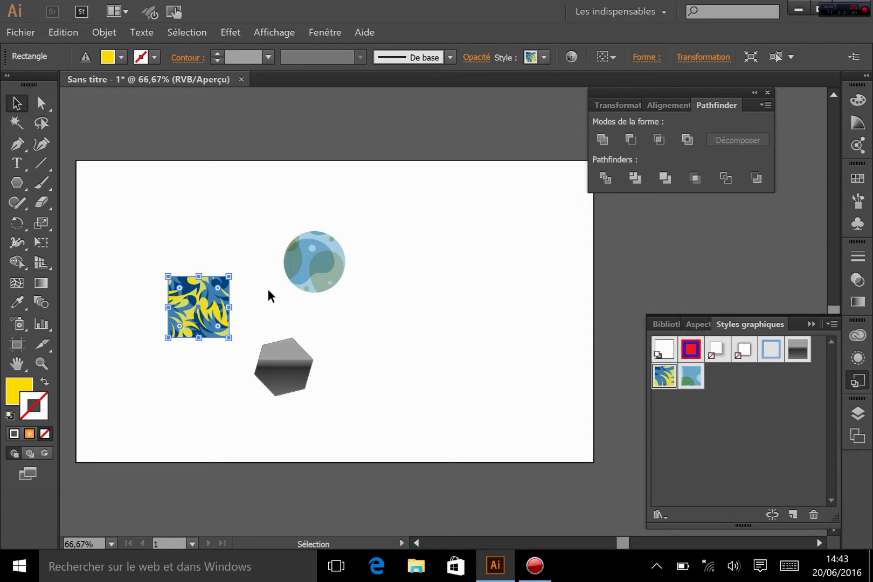
Deselect everything and draw a slice tightly around the patterned square with the Slice tool
left_click(205, 224)
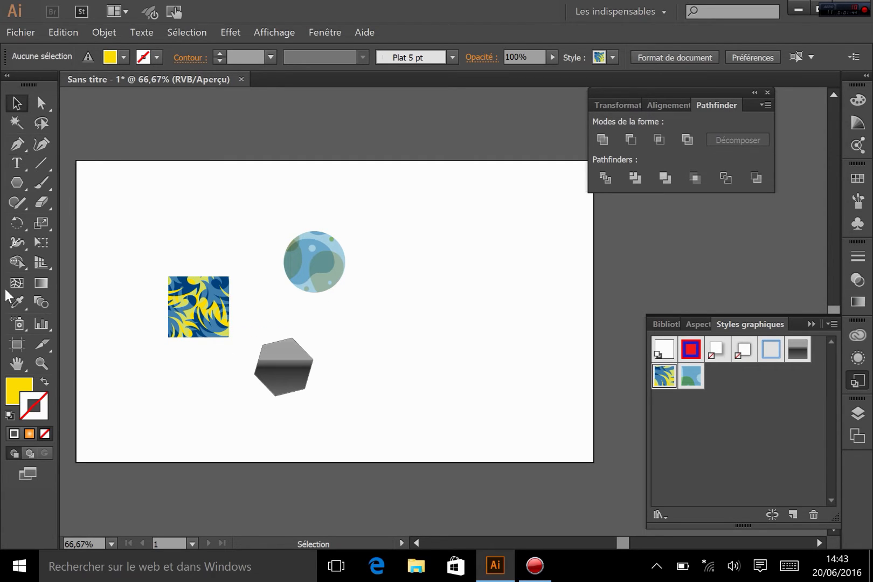
left_click(44, 346)
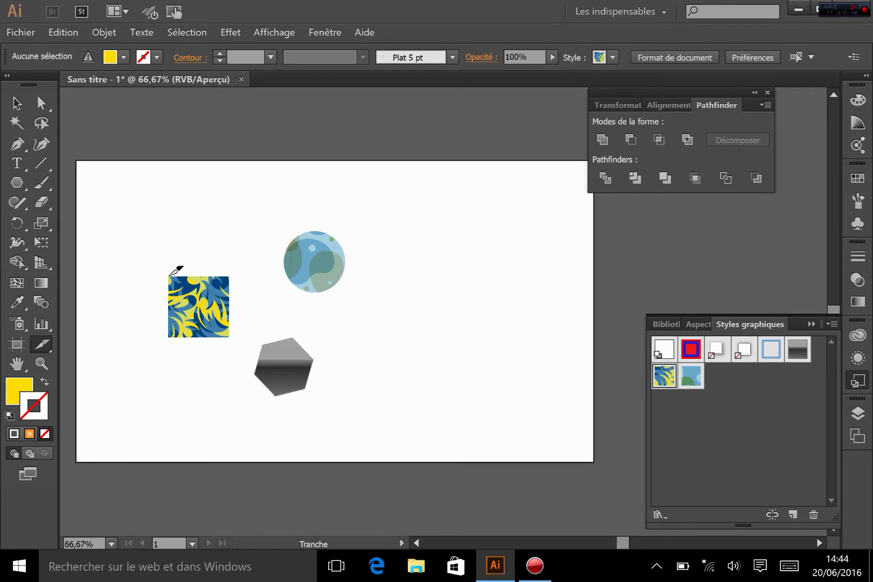
left_click_drag(169, 275, 234, 337)
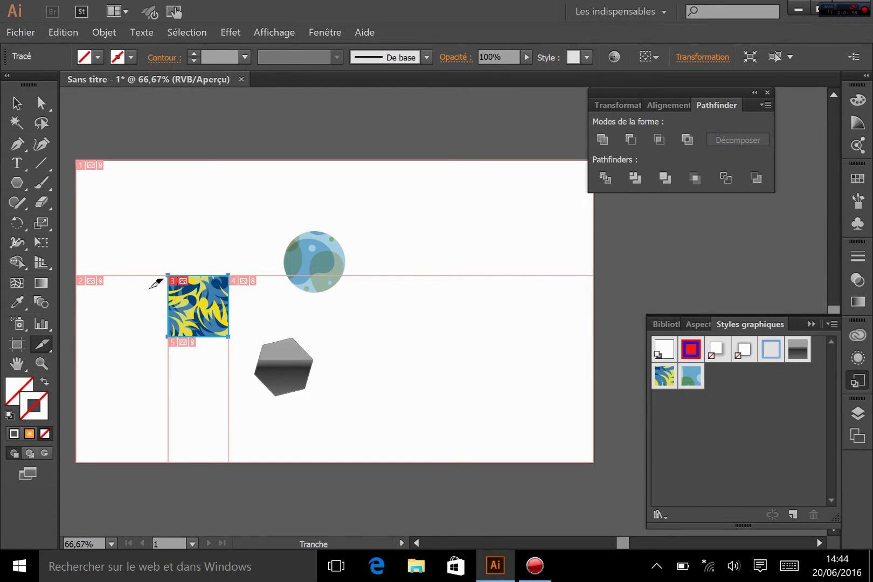
Adjust the upper edge of the square's slice with the Slice Selection tool so it fits the square's top
left_click(44, 352)
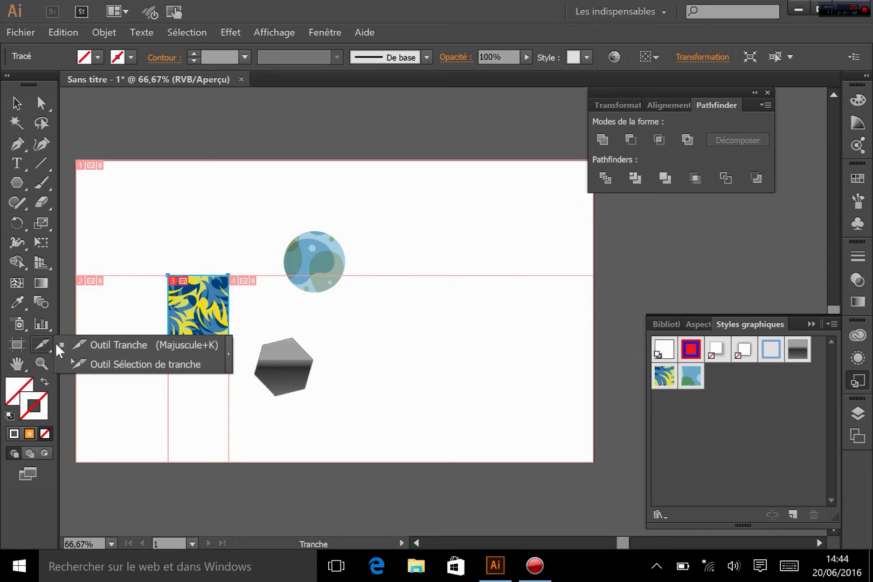
left_click(100, 364)
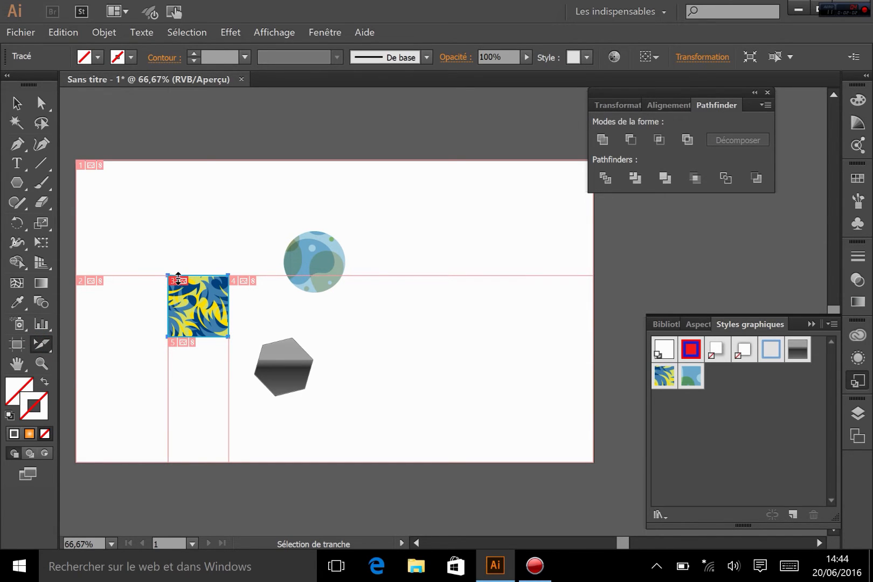
left_click_drag(179, 279, 198, 275)
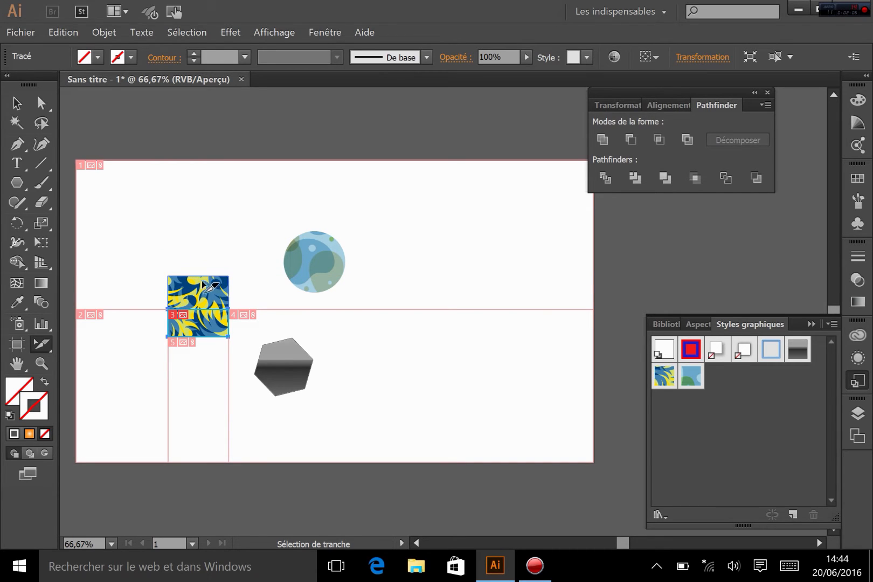
Draw two more slices with the Slice tool, one around the blue circle and one around the grey hexagon
left_click_drag(41, 343, 86, 339)
left_click_drag(282, 231, 348, 294)
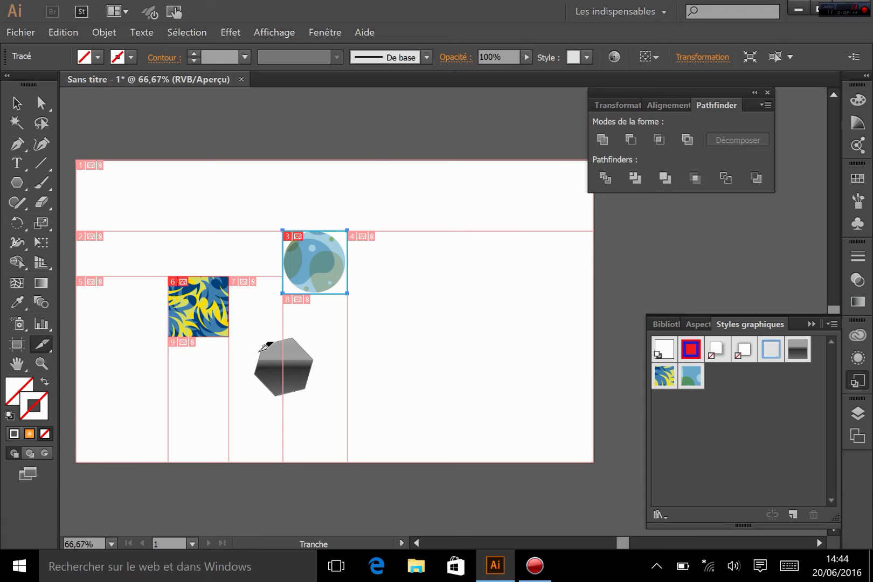
left_click_drag(252, 339, 313, 397)
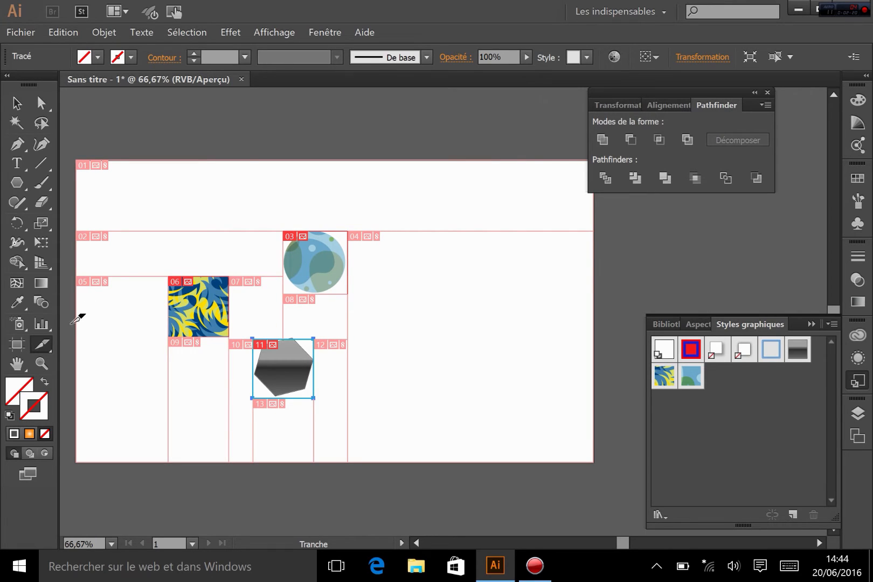
Extend the hexagon slice's upper edge with the Slice Selection tool so it encloses the whole shape, and deselect it
left_click(41, 345)
left_click(117, 367)
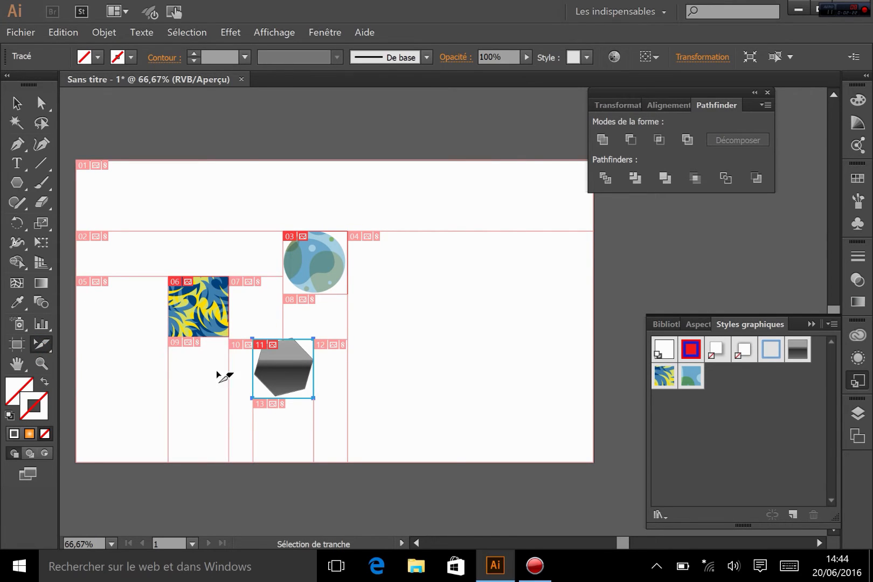
key("ctrl+plus")
key("ctrl+plus")
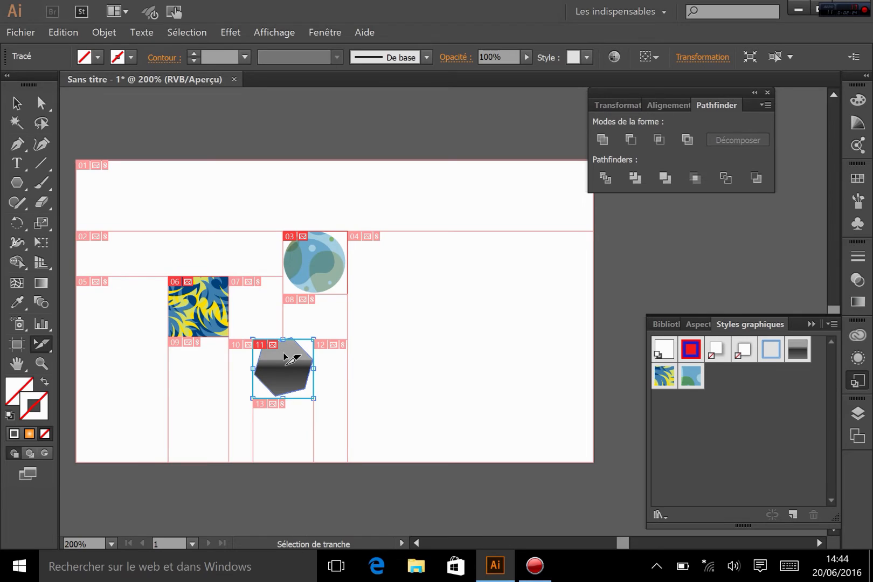
key("space")
left_click_drag(250, 393, 575, 227)
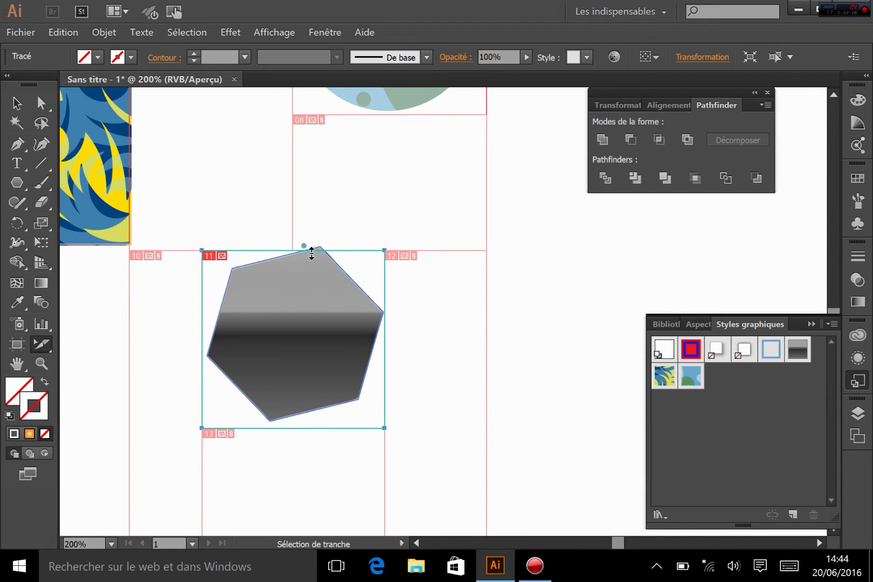
left_click_drag(312, 253, 311, 244)
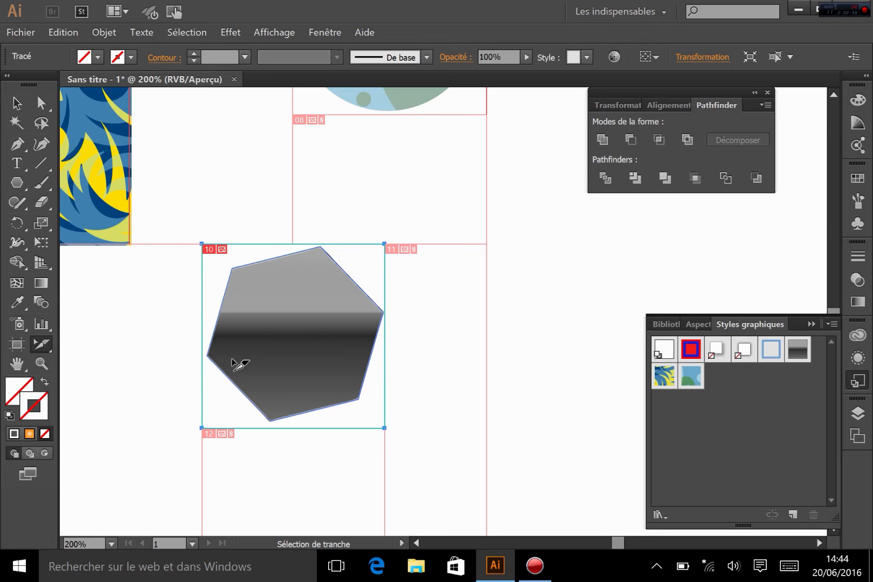
mouse_move(204, 354)
left_mouse_down()
mouse_move(215, 355)
mouse_move(204, 356)
left_mouse_up()
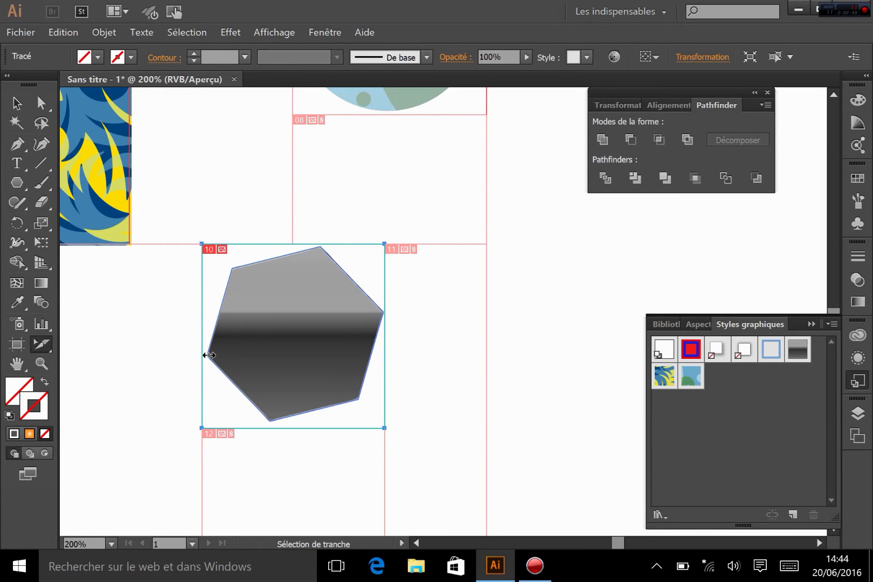
left_click(481, 384)
key("ctrl+minus")
key("ctrl+minus")
key("ctrl+minus")
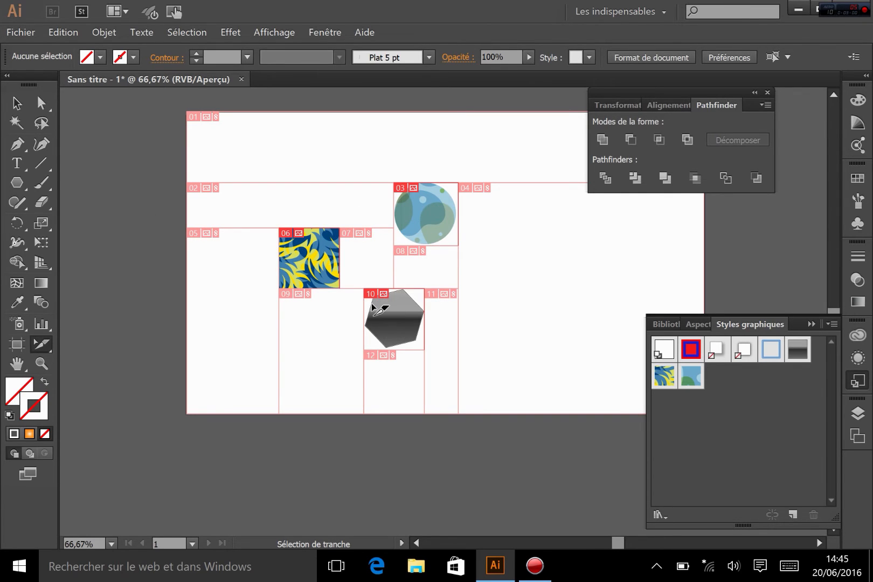
Open Save for Web for the sliced artboard and apply the GIF 128 Non tramé preset to the patterned square's slice
left_click(22, 32)
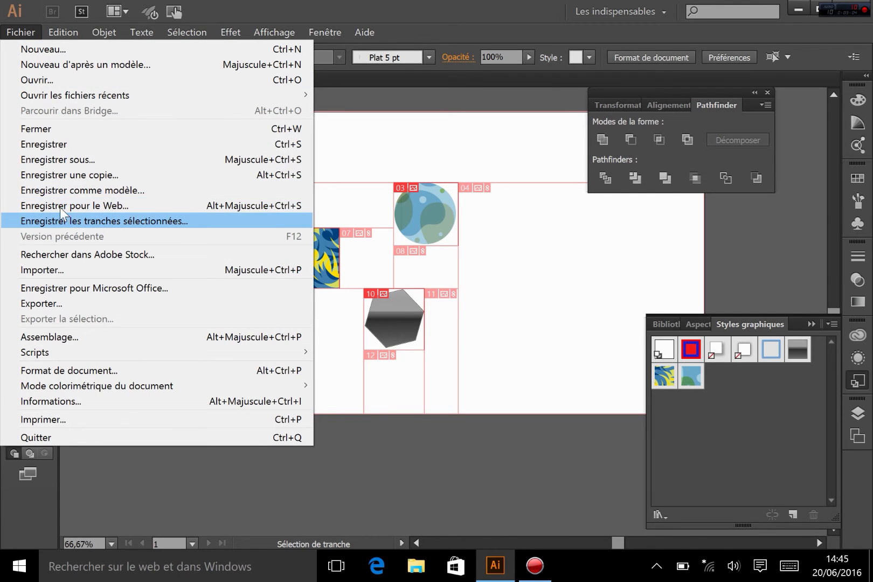
left_click(118, 205)
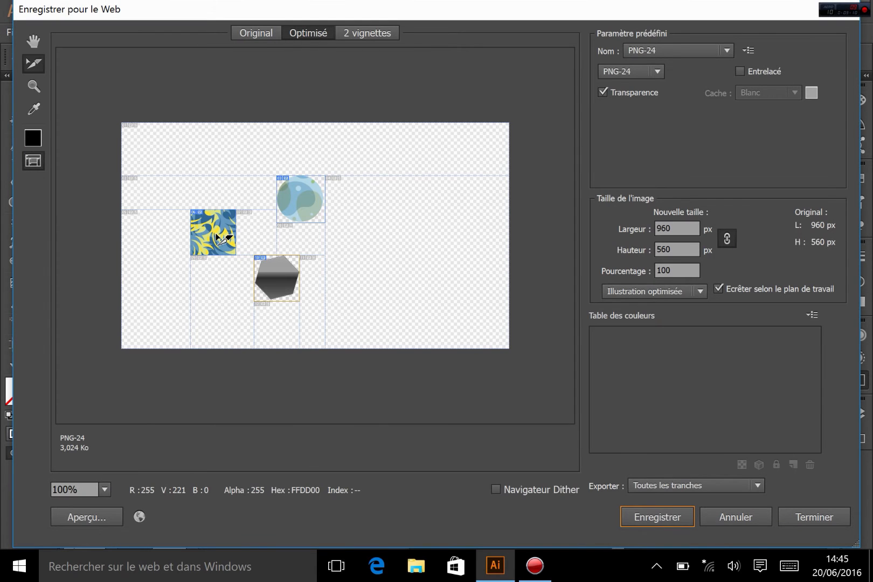
left_click(217, 236)
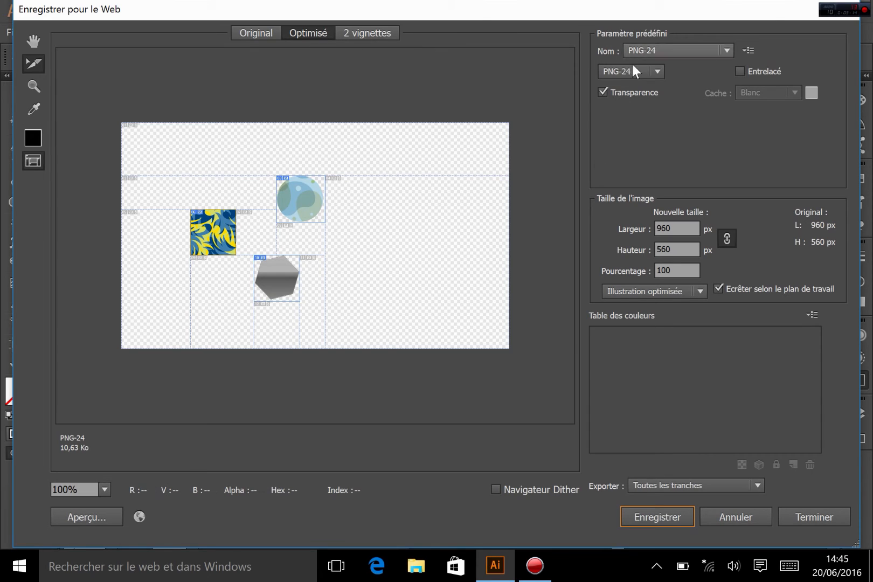
left_click(650, 48)
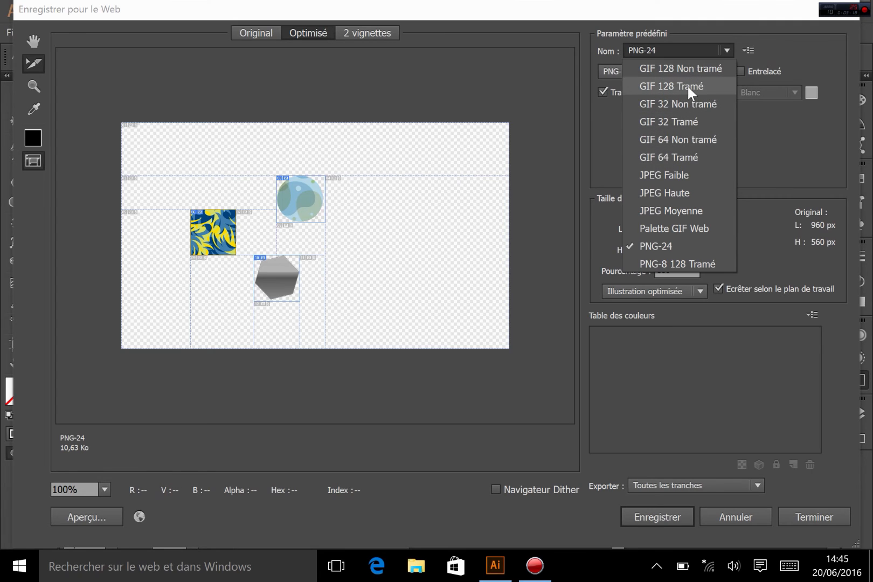
left_click(675, 69)
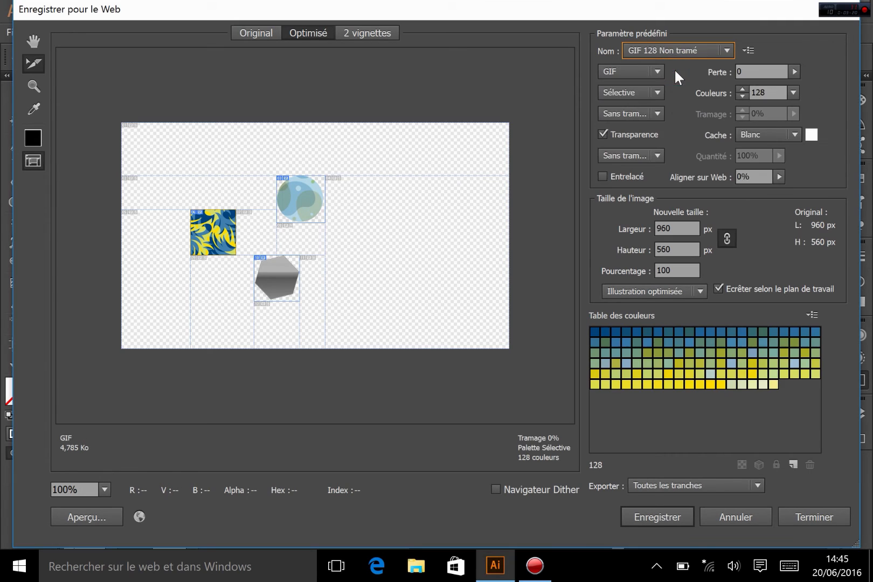
Check the hexagon slice's format and apply the JPEG Moyenne preset to the blue circle's slice
left_click(282, 293)
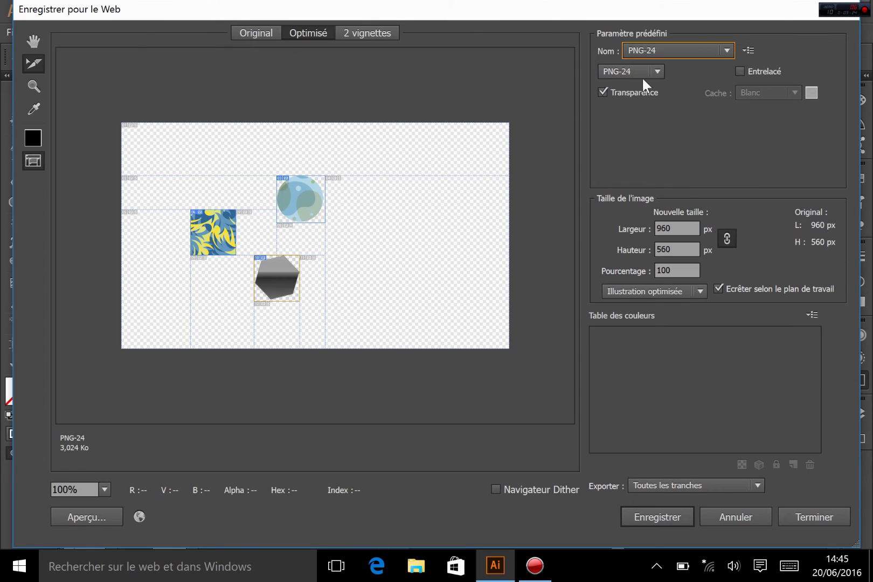
left_click(312, 204)
left_click(636, 48)
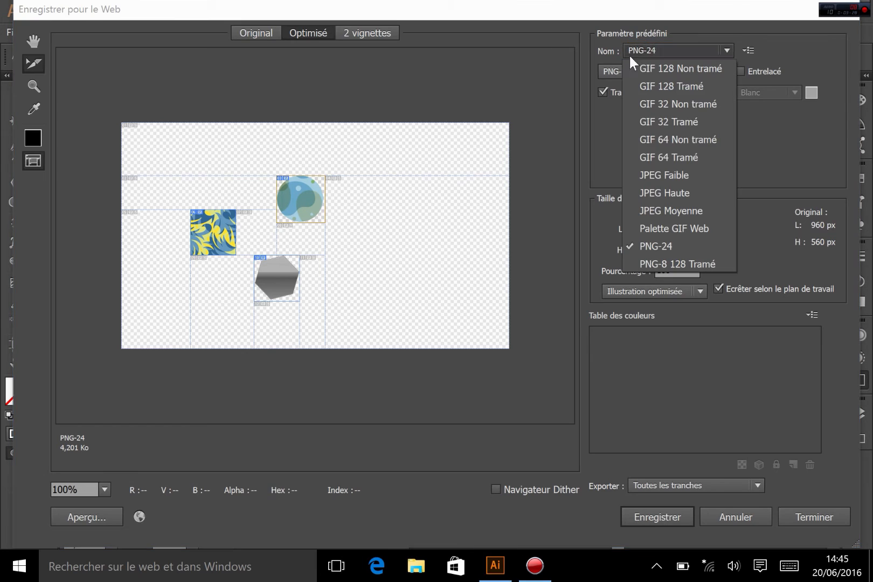
left_click(688, 209)
Set the JPEG quality of the blue circle's slice to Maximum
left_click(649, 92)
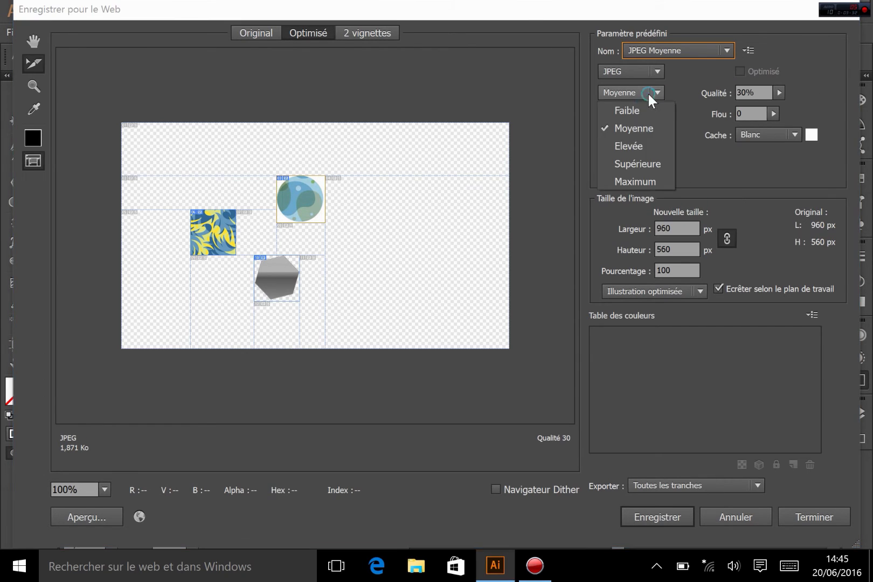
left_click(709, 178)
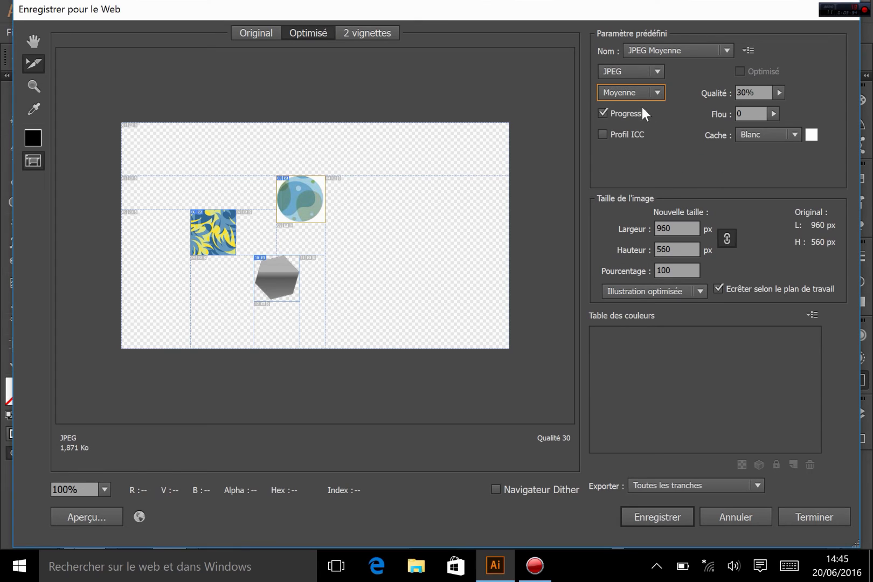
left_click(636, 90)
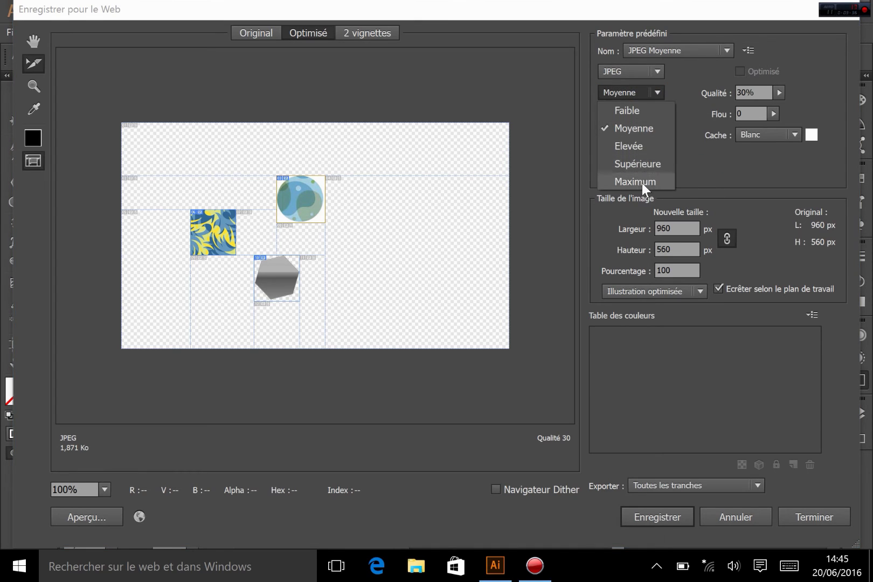
left_click(704, 181)
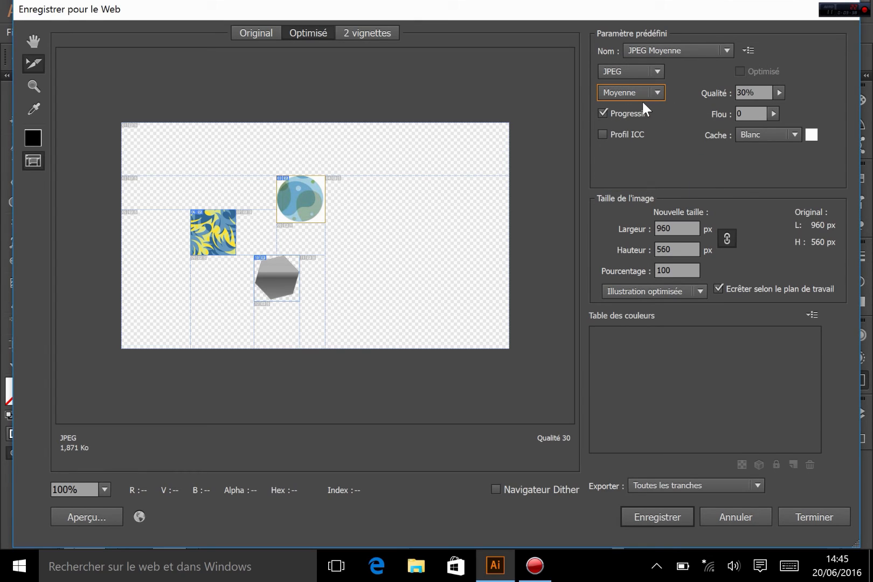
left_click(626, 92)
left_click(630, 182)
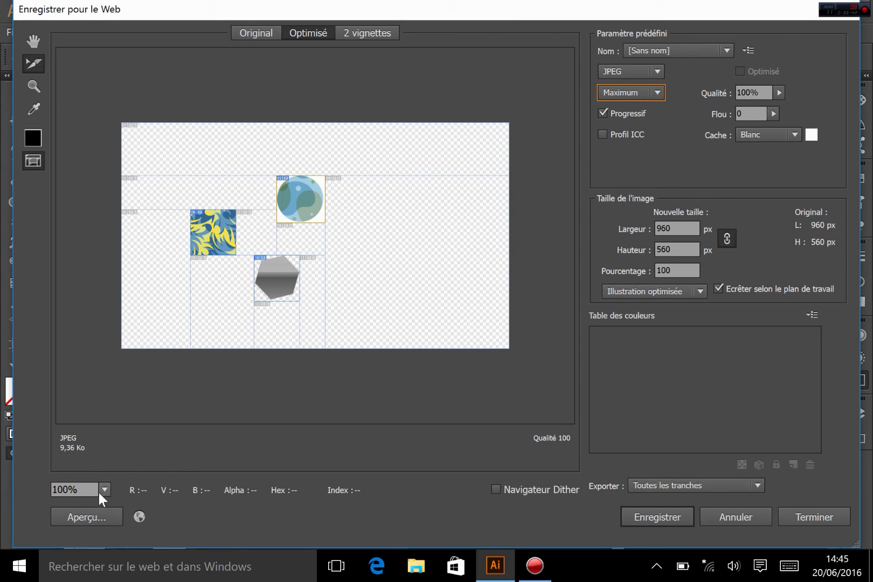
Try GIF palettes of 8, 2 and 16 colours on the patterned square's slice
left_click(277, 283)
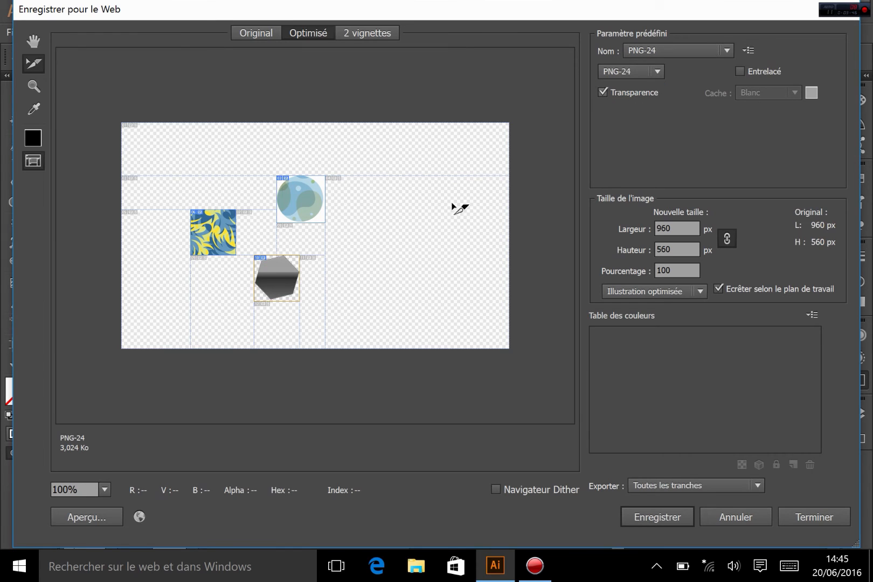
left_click(207, 248)
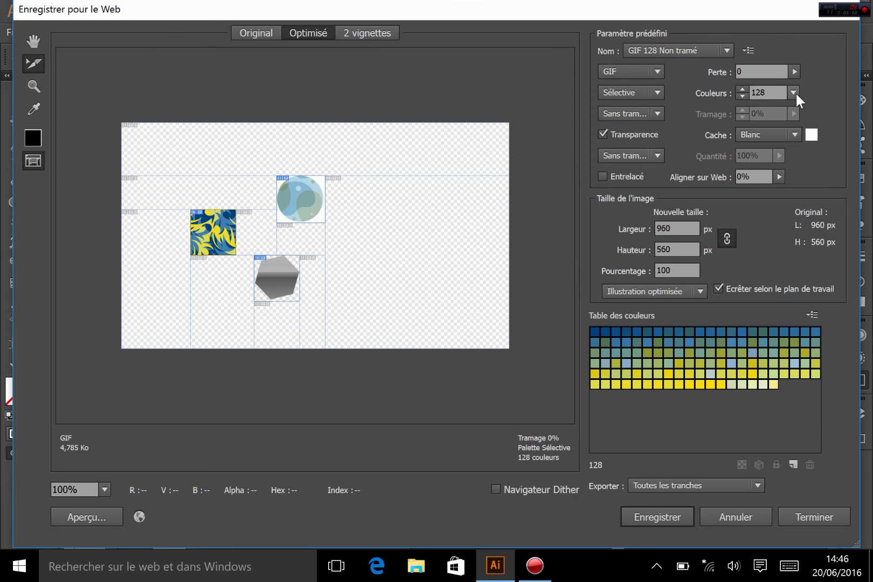
left_click(792, 93)
left_click(806, 145)
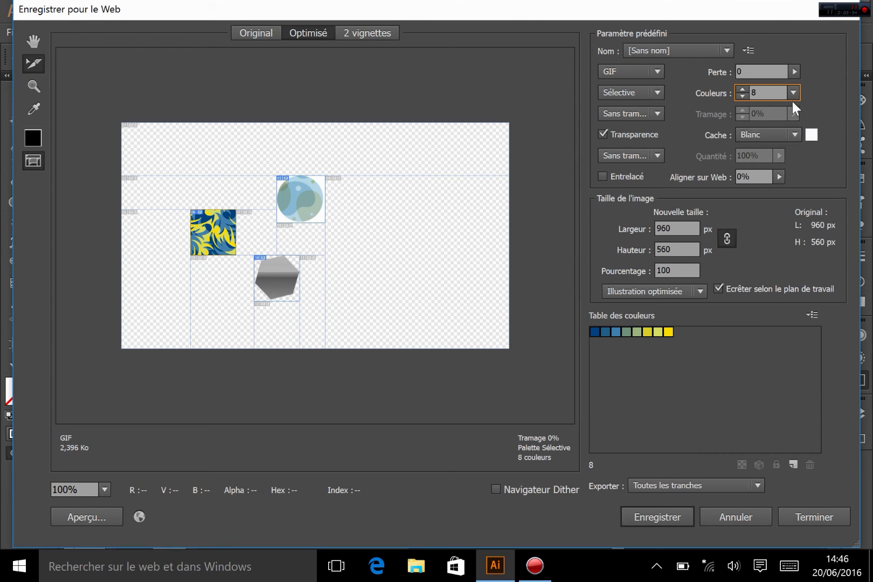
left_click(793, 92)
left_click(803, 110)
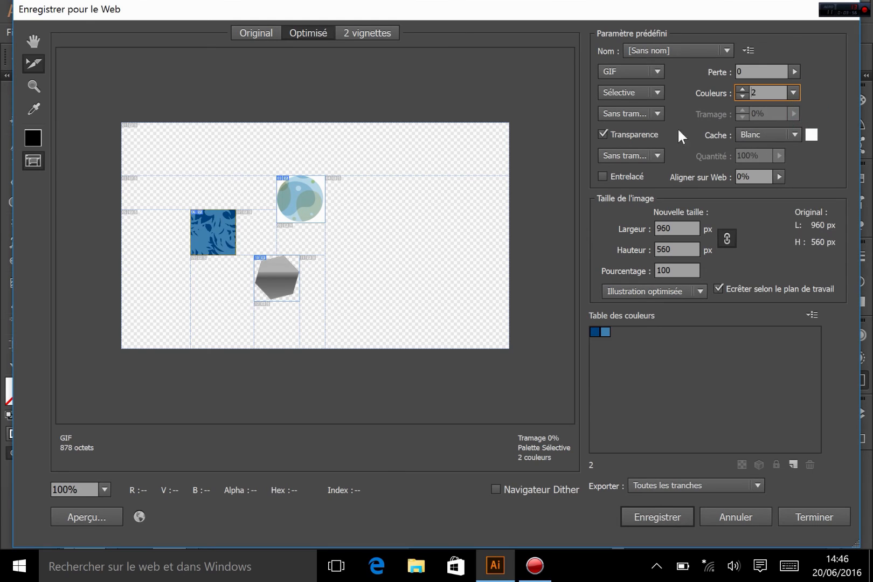
left_click(794, 93)
left_click(812, 163)
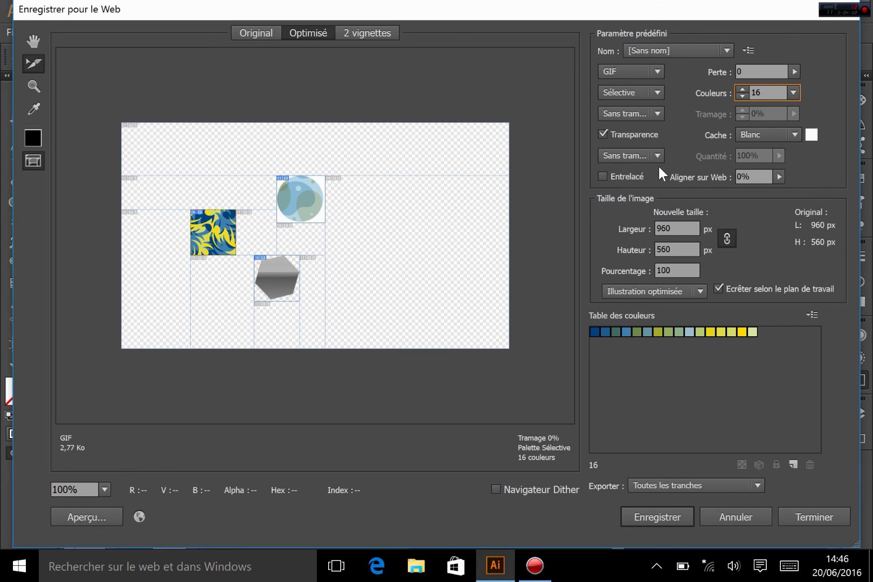
Set the patterned square's slice to PNG-24 and save all slices as images in the Bureau folder
left_click(637, 69)
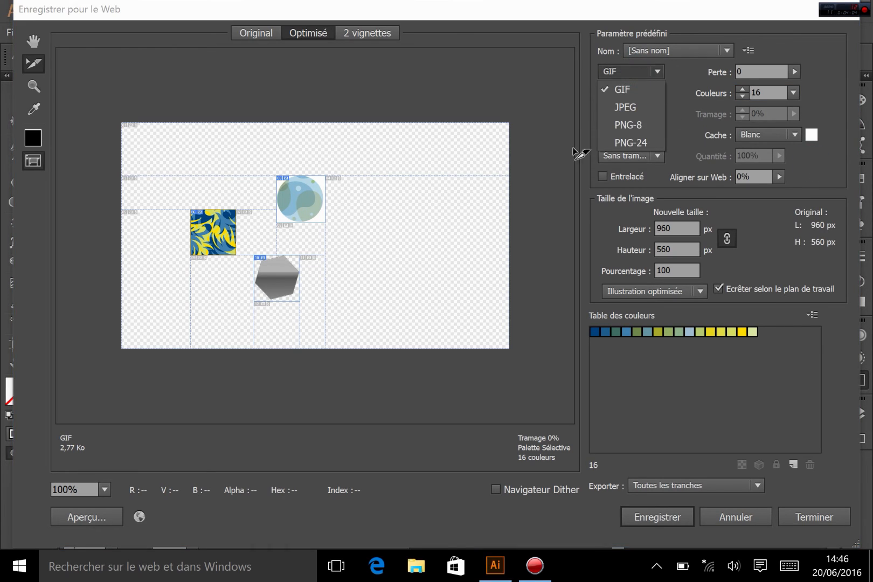
left_click(633, 138)
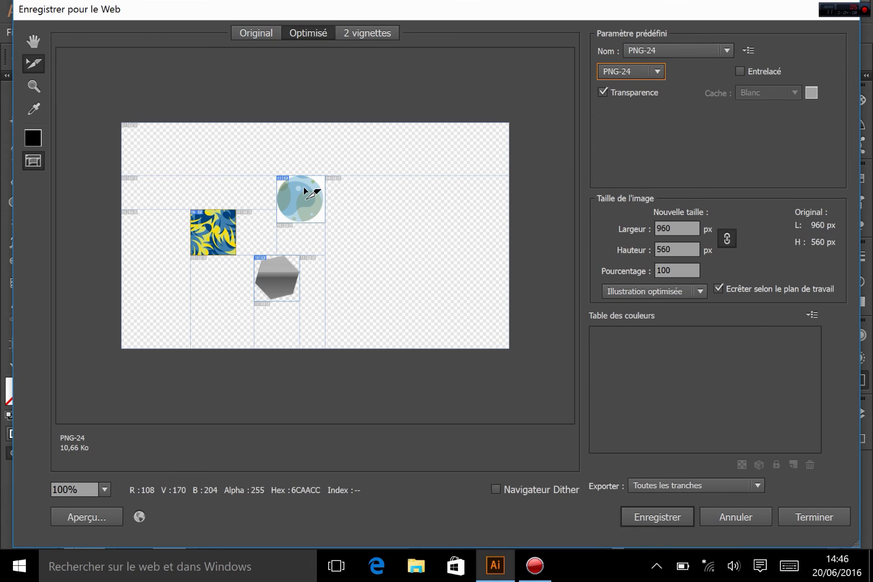
left_click(645, 516)
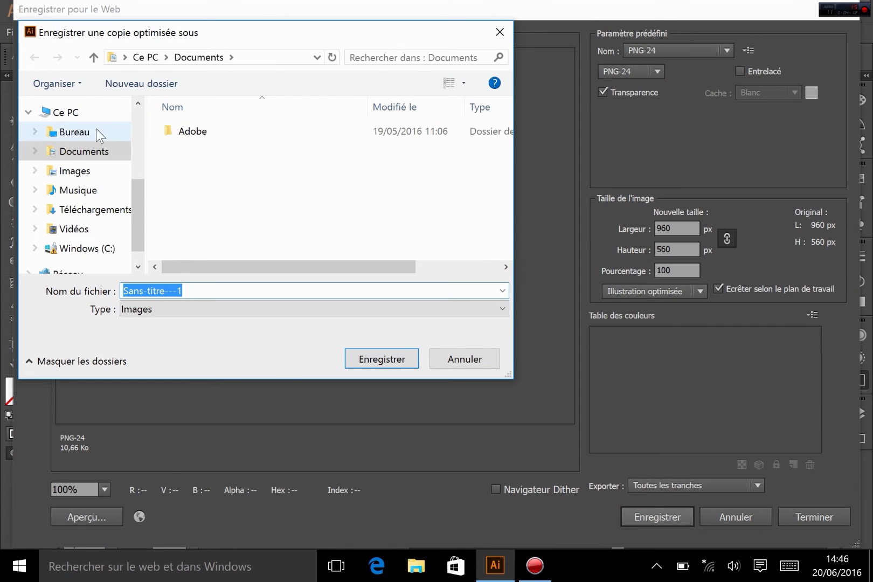
left_click(75, 134)
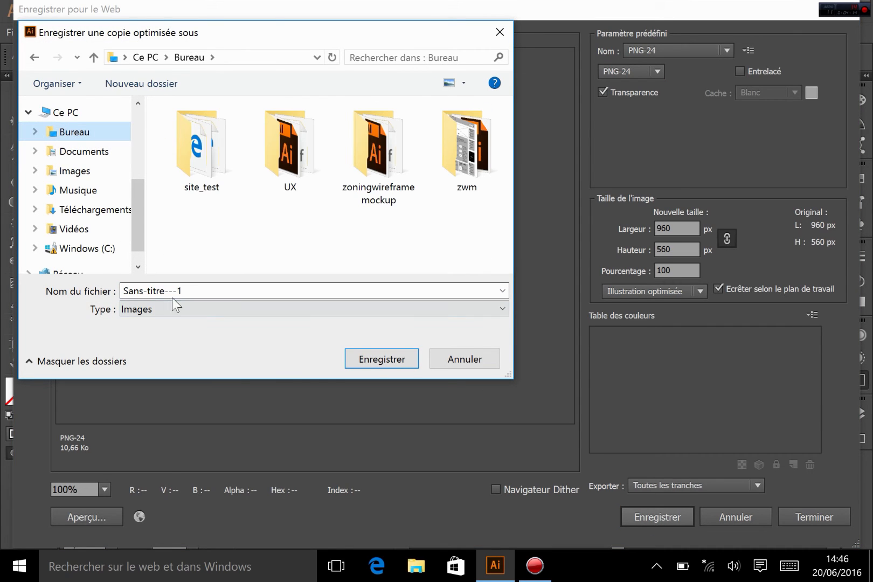
left_click(361, 360)
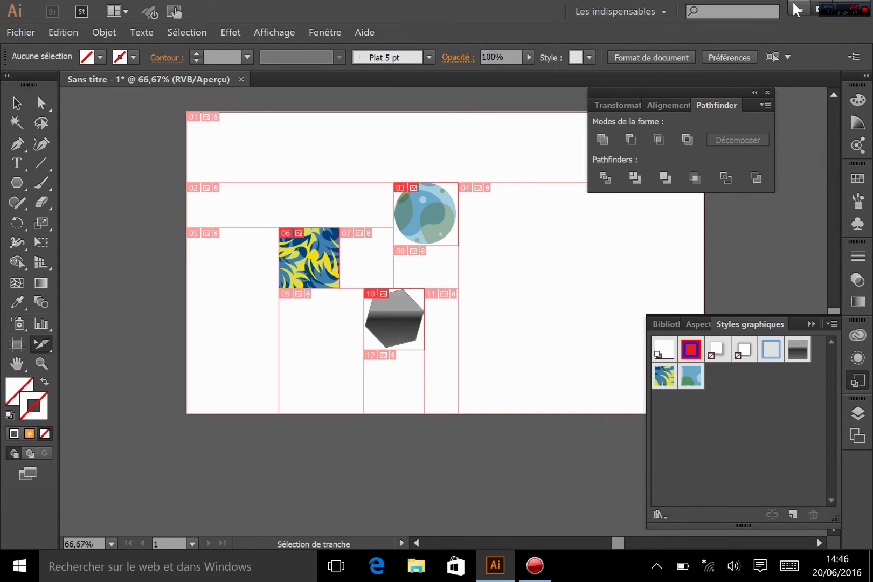
Minimize Illustrator and open the images folder on the desktop to examine the exported slice images
left_click(797, 9)
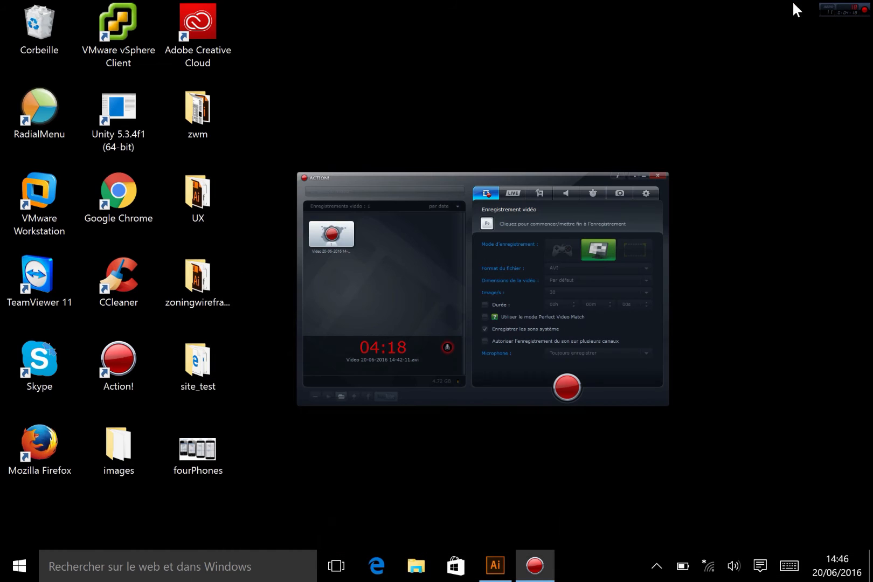
double_click(98, 455)
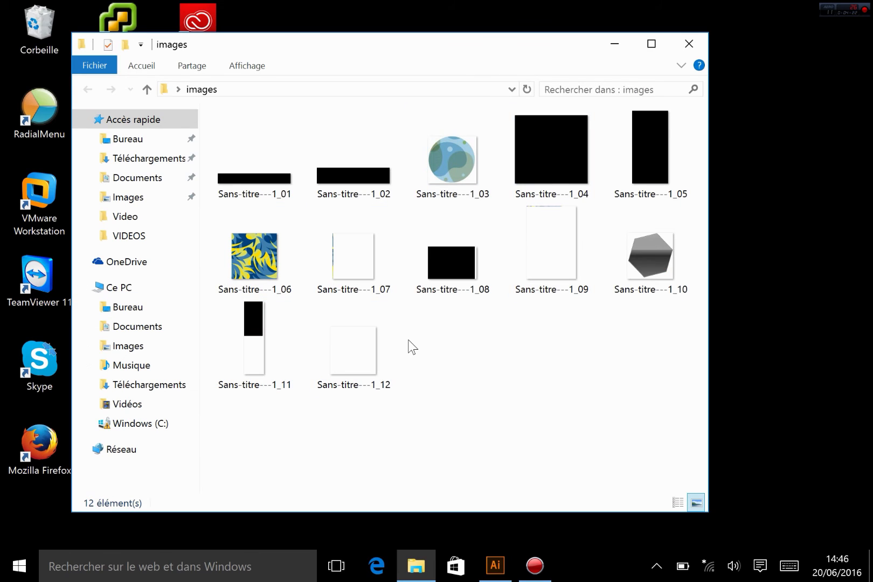
left_click(557, 135)
left_click(554, 211)
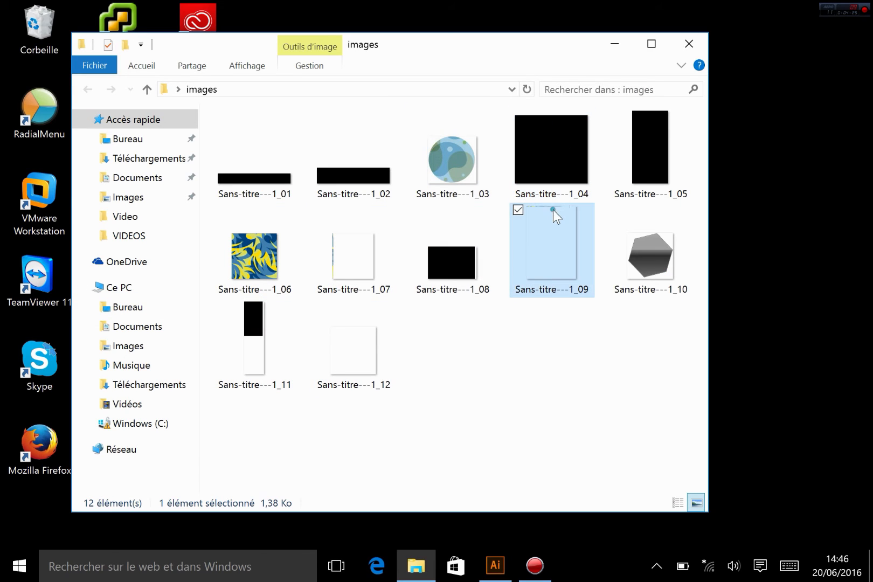
left_click(480, 146)
left_click(268, 270)
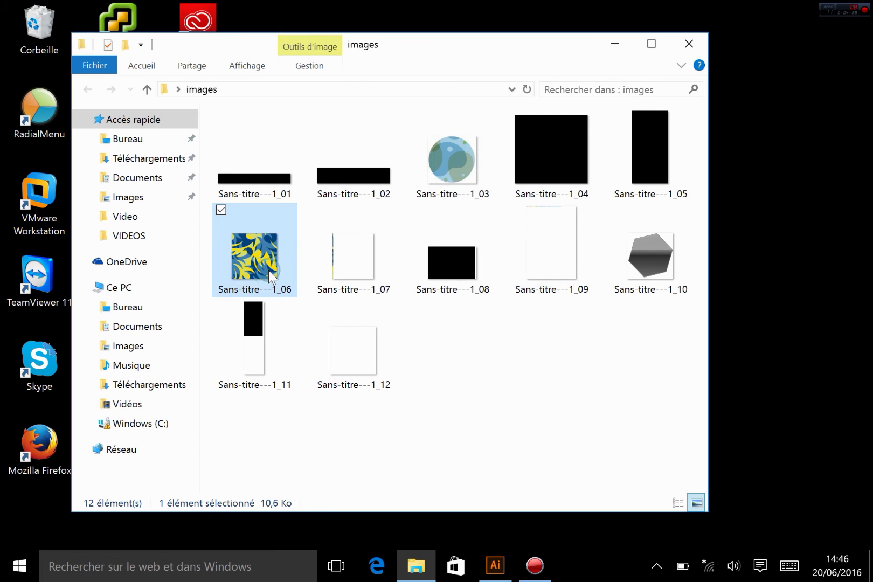
left_click(632, 234)
Delete the background slice images 01, 02, 04, 05, 07, 08, 09, 11 and 12, keeping only the three shapes
left_click(285, 195)
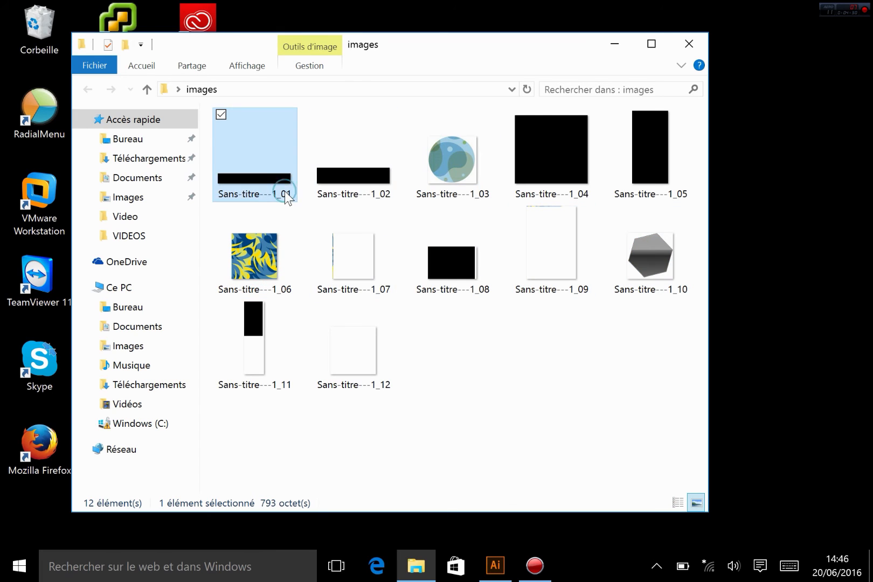
left_click(368, 179, "ctrl")
left_click(348, 286, "ctrl")
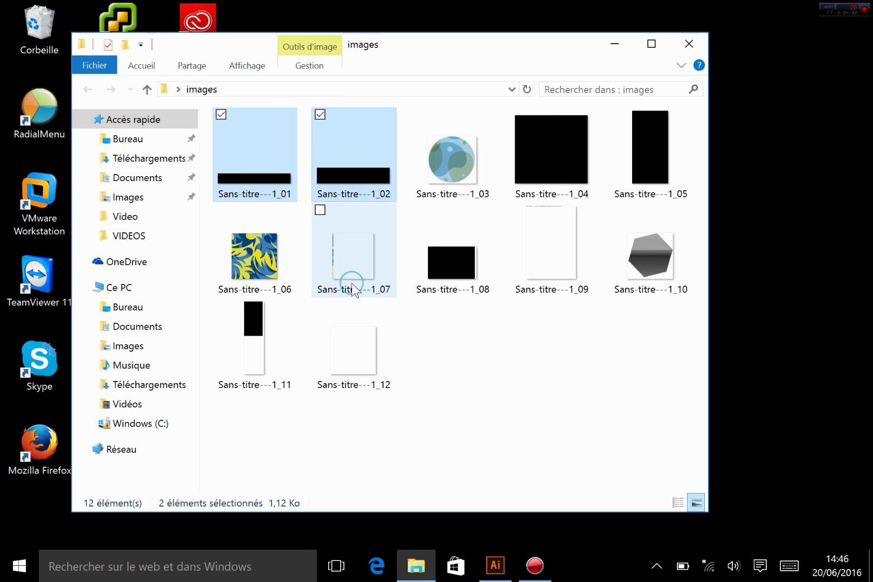
left_click(349, 352, "ctrl")
left_click(250, 351, "ctrl")
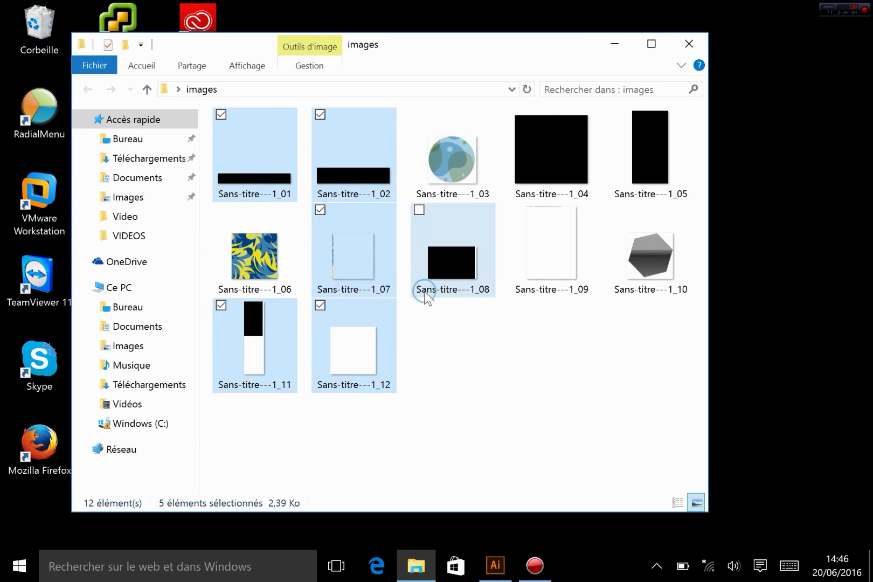
left_click(426, 293, "ctrl")
left_click(533, 260, "ctrl")
left_click(555, 157, "ctrl")
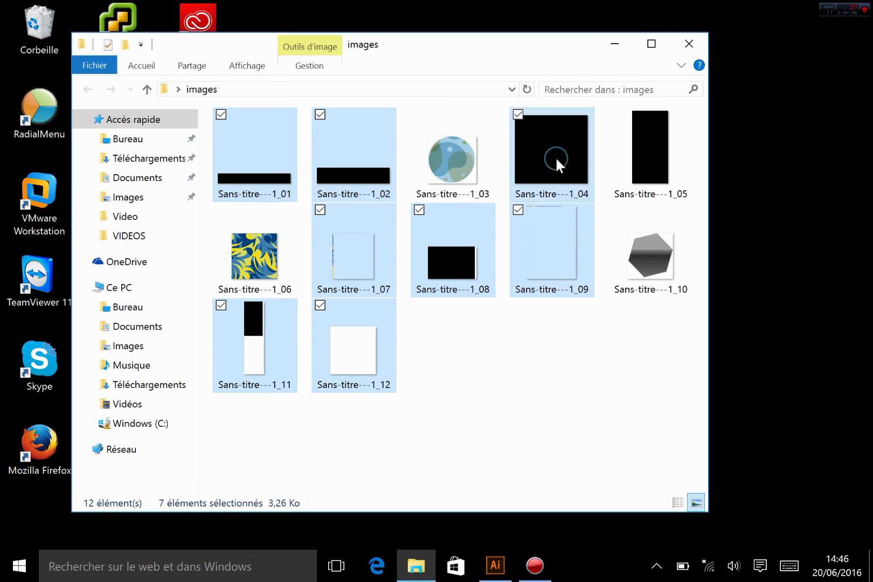
left_click(660, 159, "ctrl")
key("Delete")
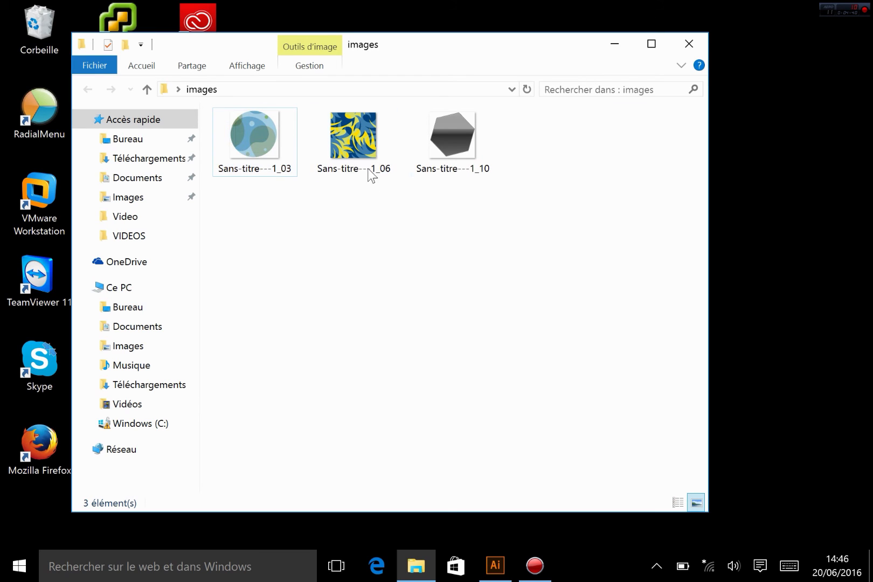
View the exported circle, patterned square and hexagon images in Photos, and close the viewer
left_click(257, 170)
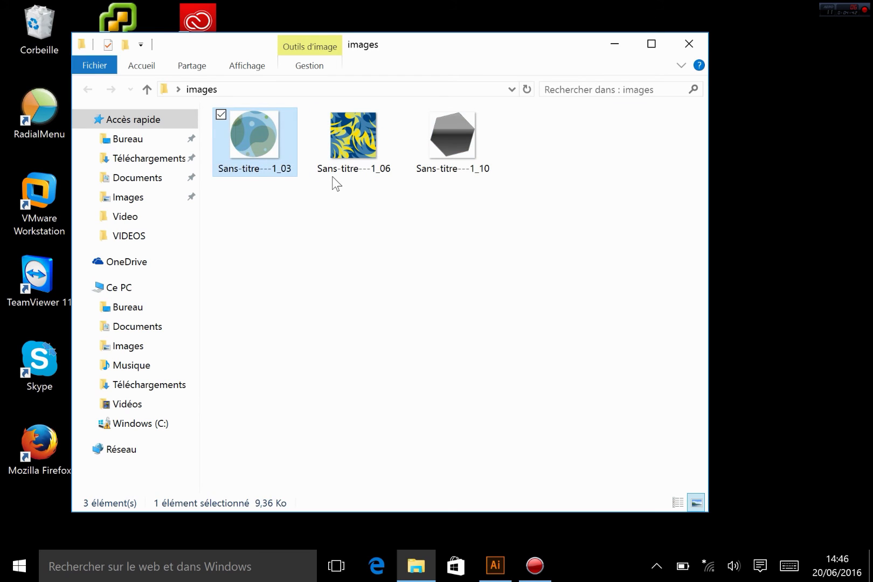
double_click(268, 147)
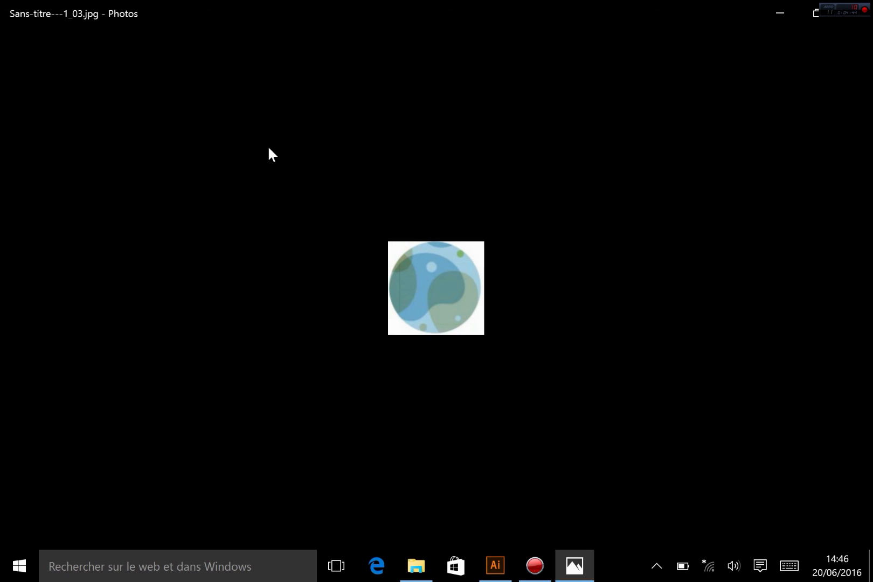
key("Right")
key("Right")
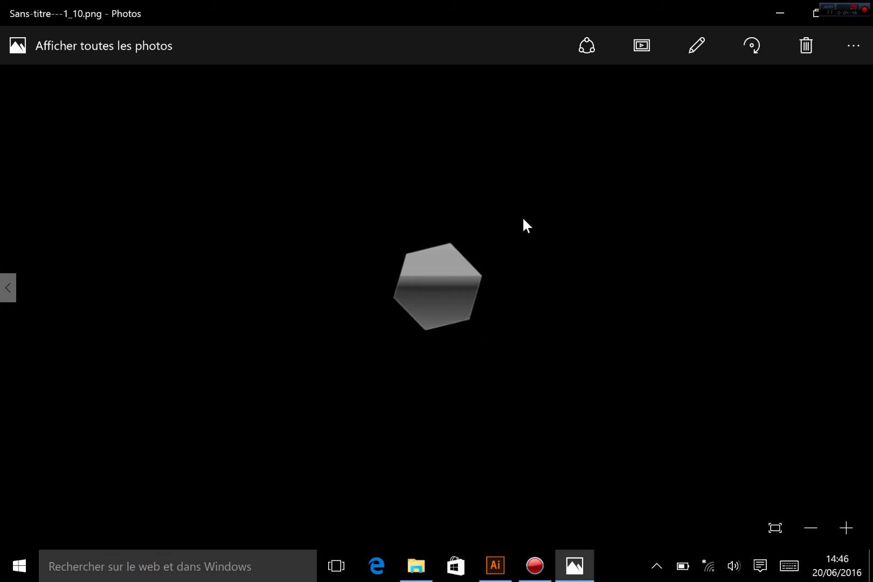
left_click(851, 13)
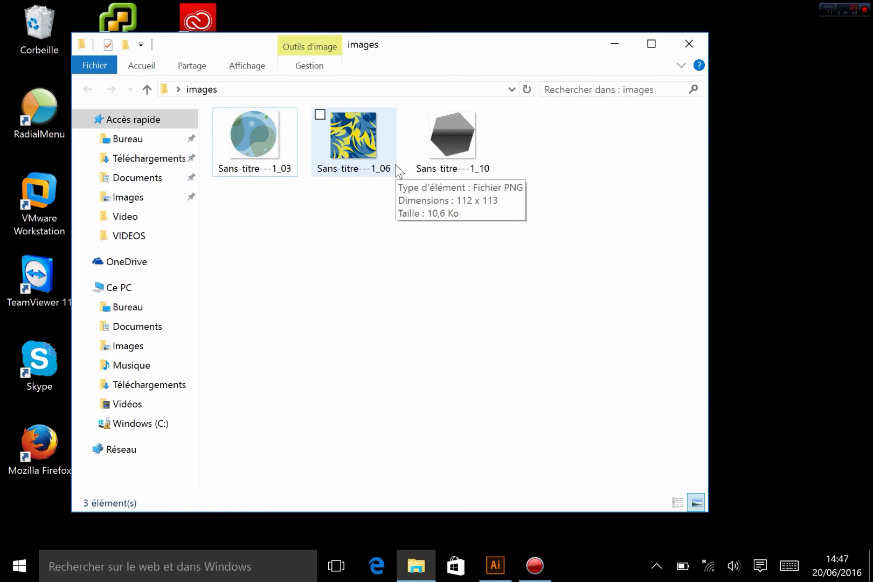
Permanently delete the circle, patterned square and hexagon images from the images folder
left_click_drag(513, 237, 224, 116)
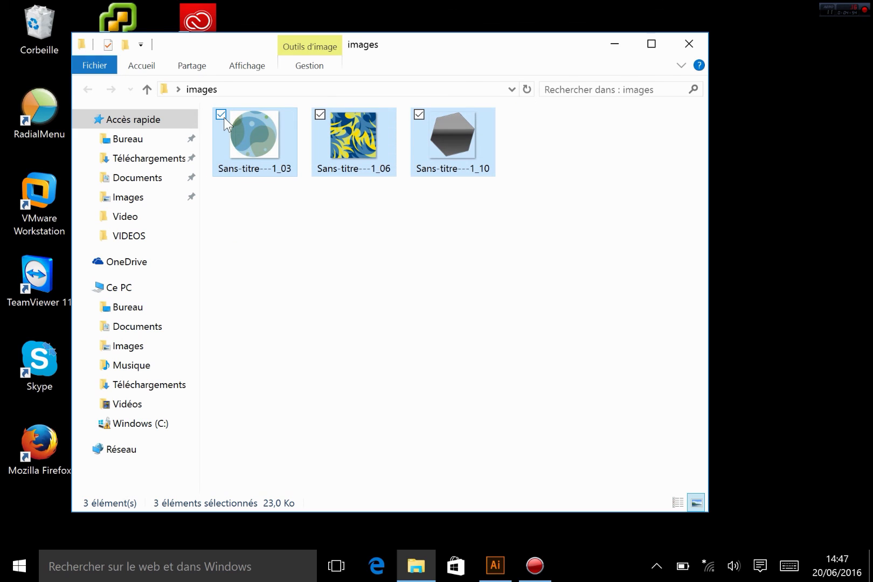
key("shift+Delete")
key("Return")
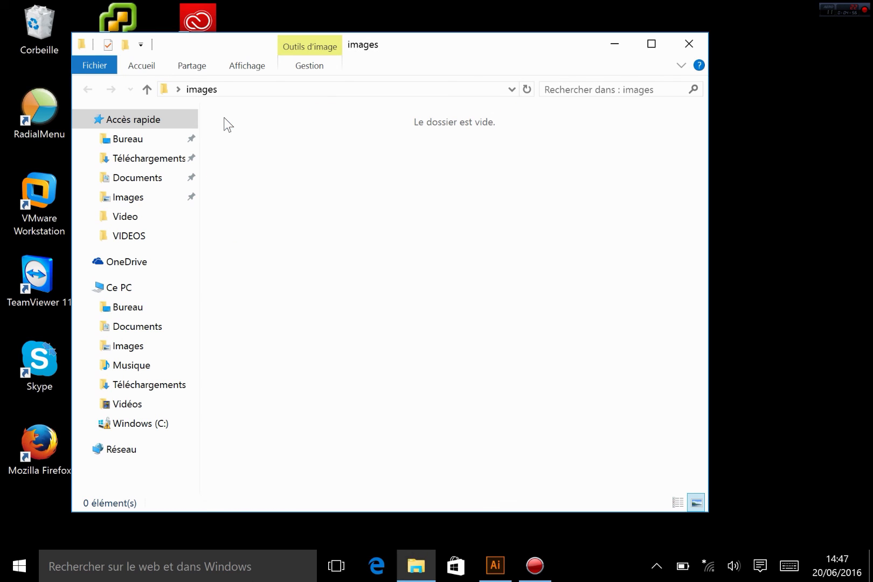
left_click(681, 64)
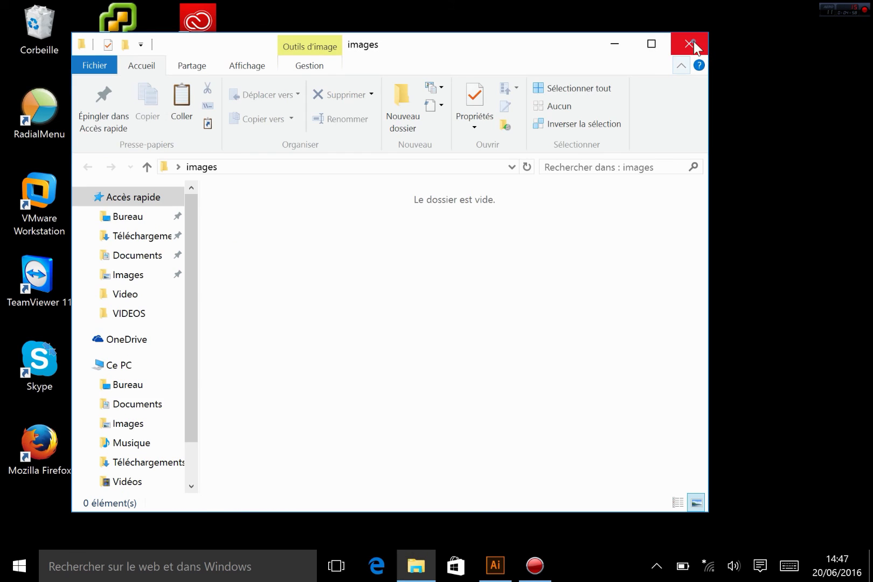
Close the folder window and permanently delete the images folder from the desktop
left_click(688, 43)
left_click(122, 448)
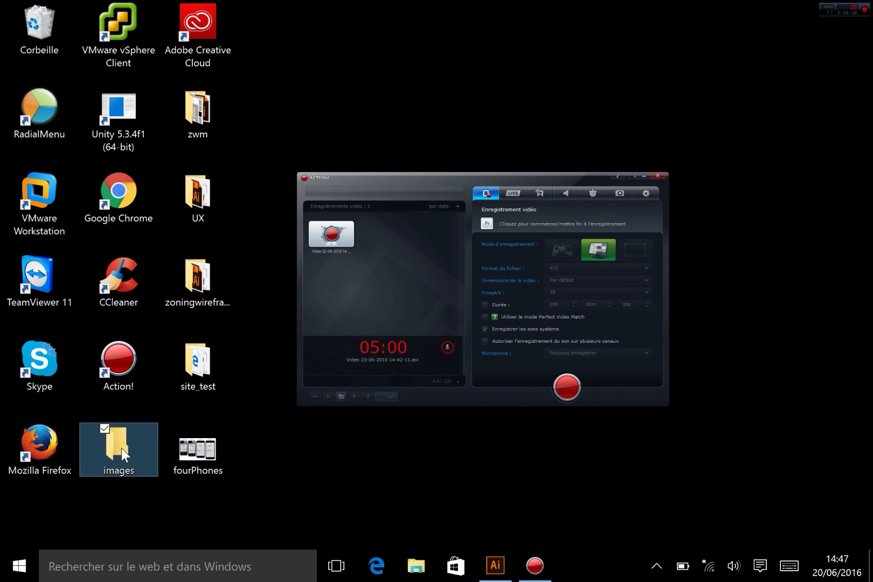
key("shift+Delete")
key("Return")
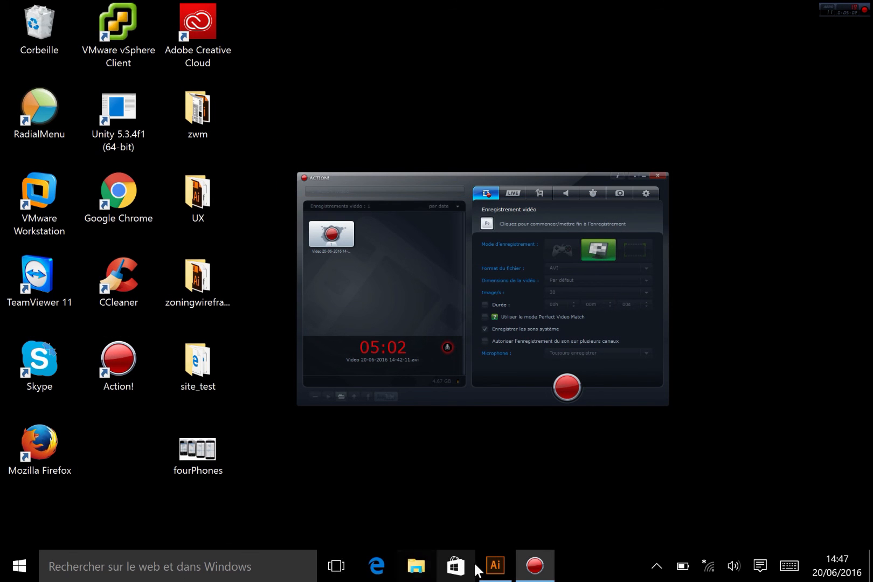
Switch to Illustrator, open the export of the patterned square alone to examine its file type options, and cancel it
left_click(496, 567)
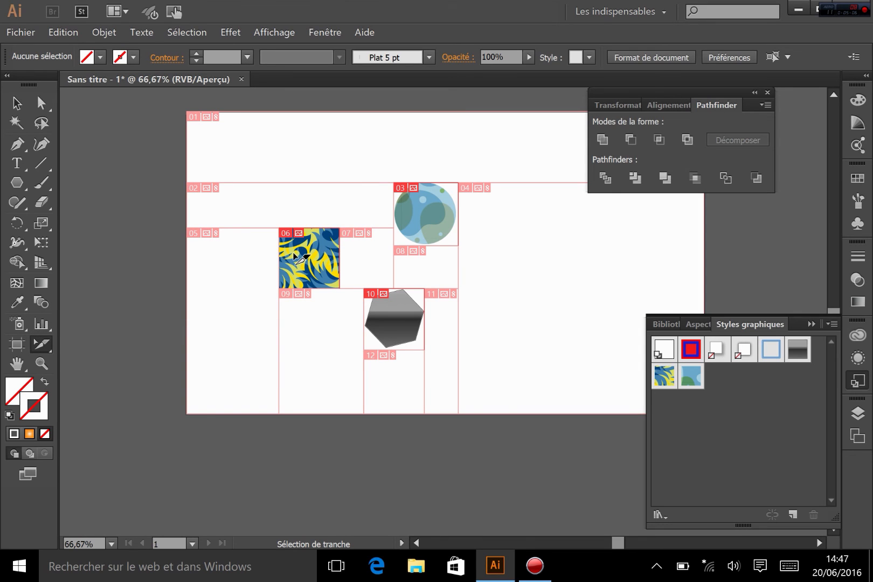
left_click(18, 102)
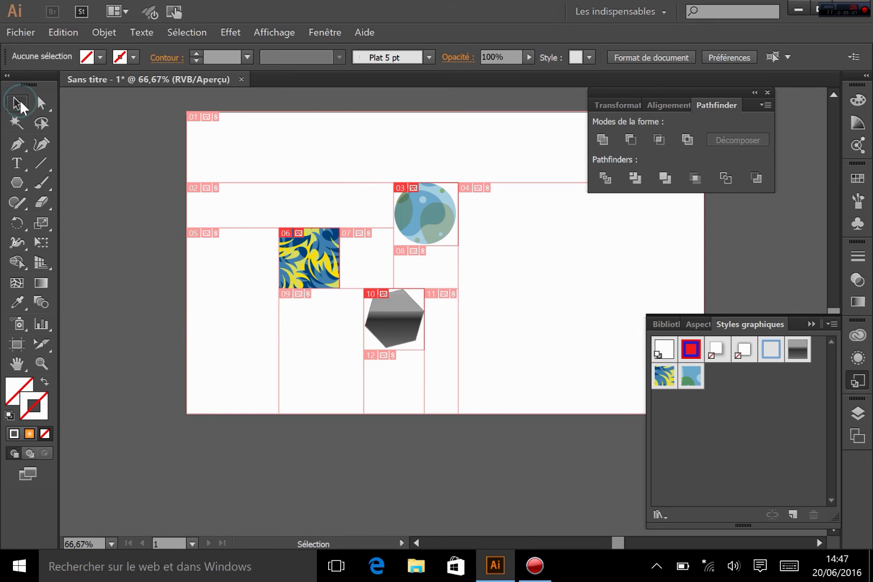
right_click(300, 270)
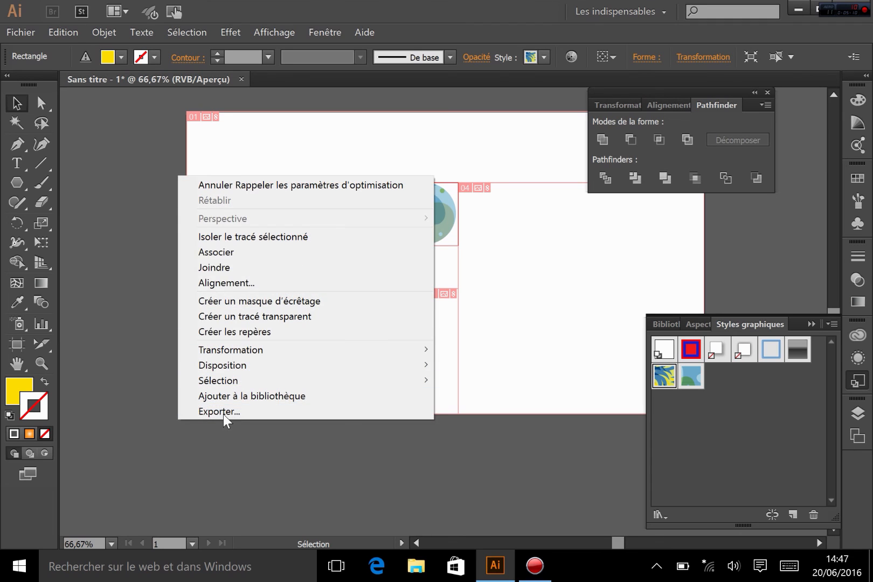
left_click(221, 412)
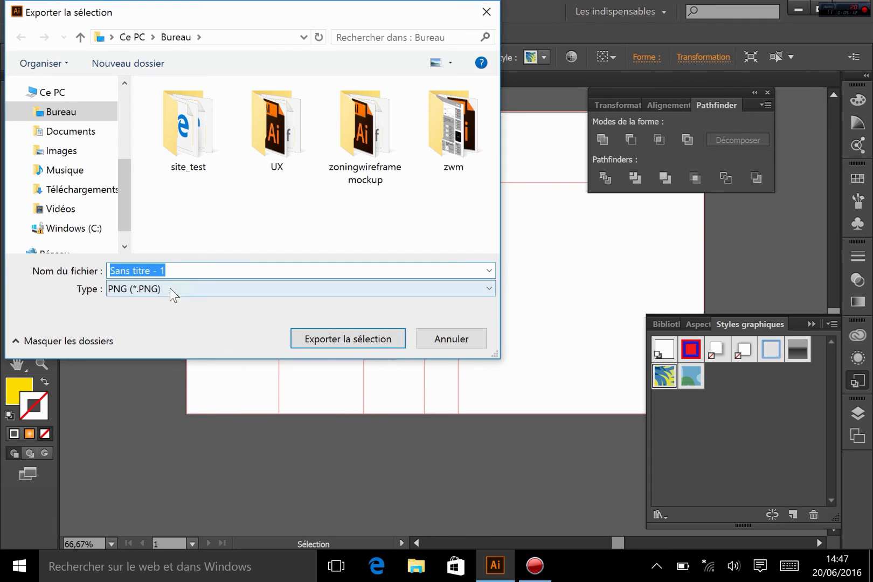
left_click(169, 288)
left_click(452, 343)
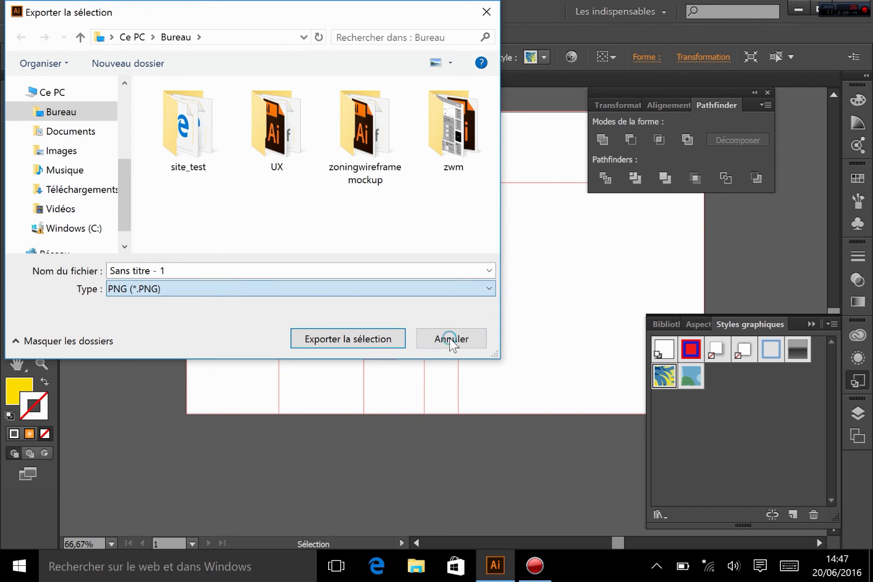